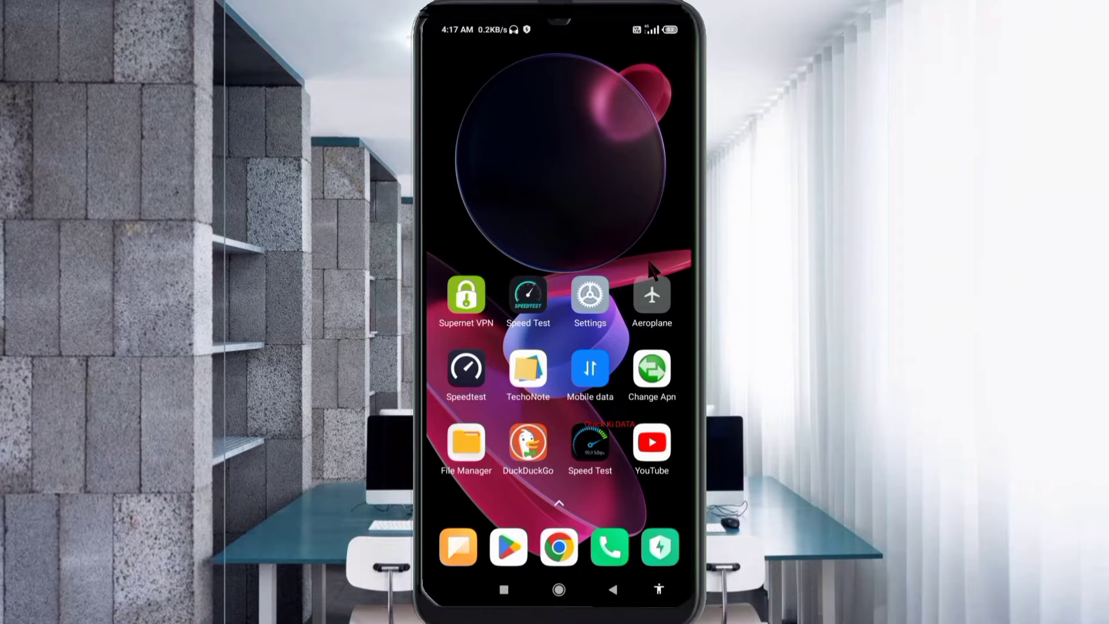
- Launch the Settings app from the Android home screen
left_click(589, 312)
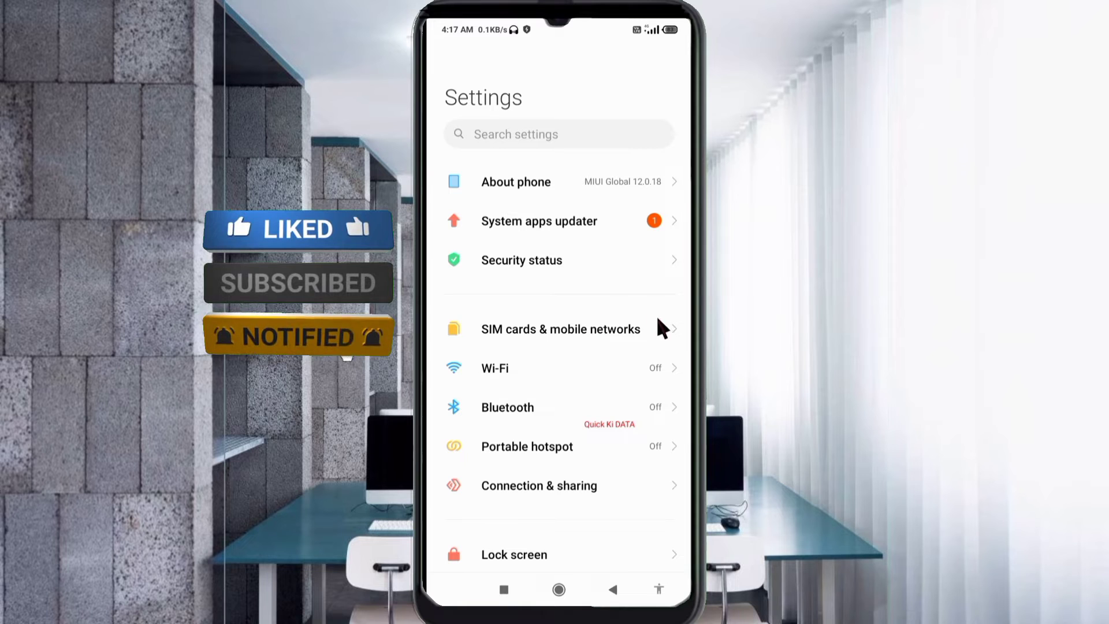
- Go to the Airtel SIM 1 access point names and start a new blank APN
left_click(570, 337)
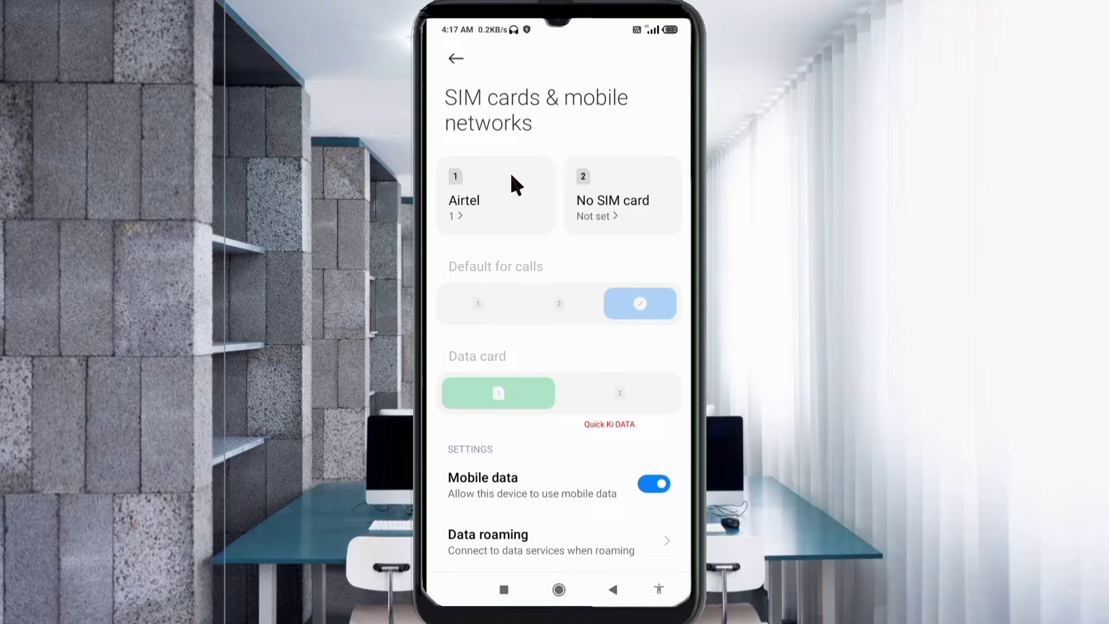
left_click(503, 221)
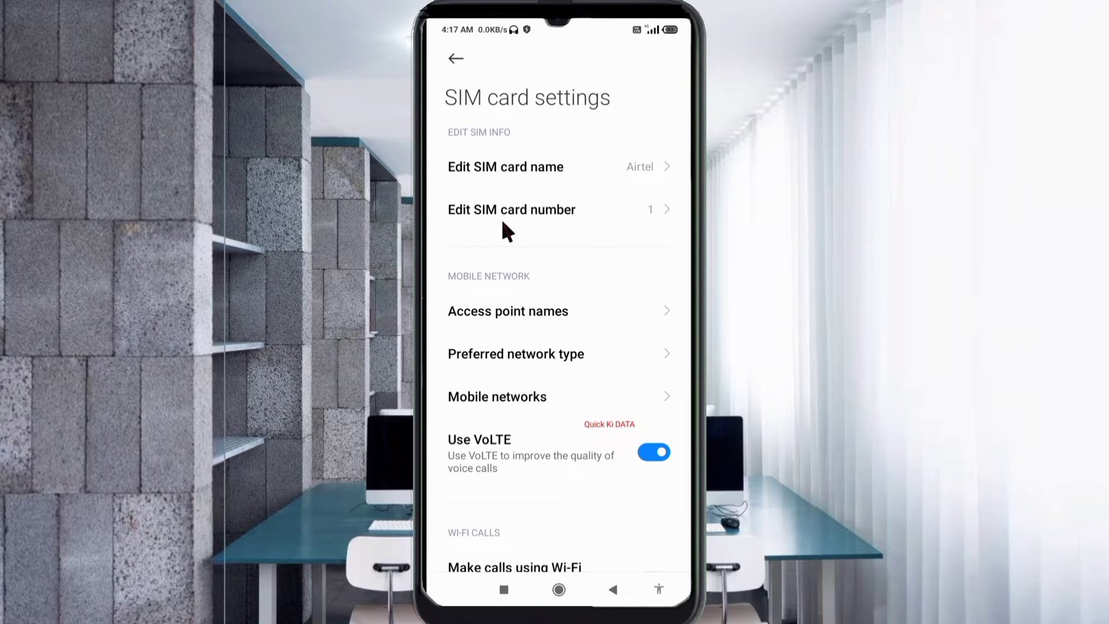
left_click(517, 326)
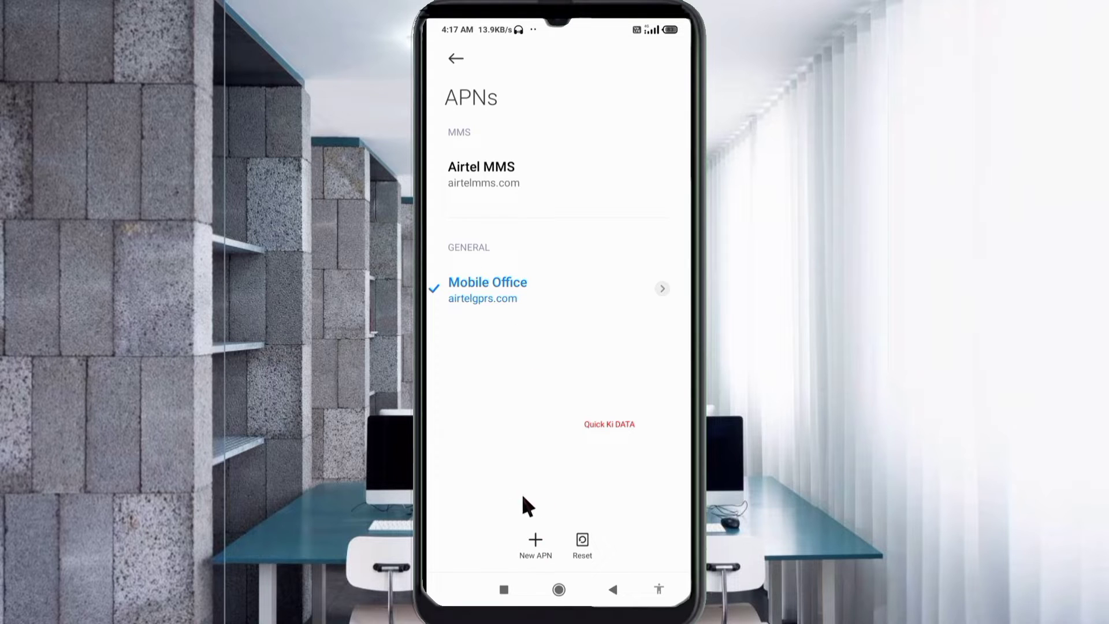
left_click(543, 541)
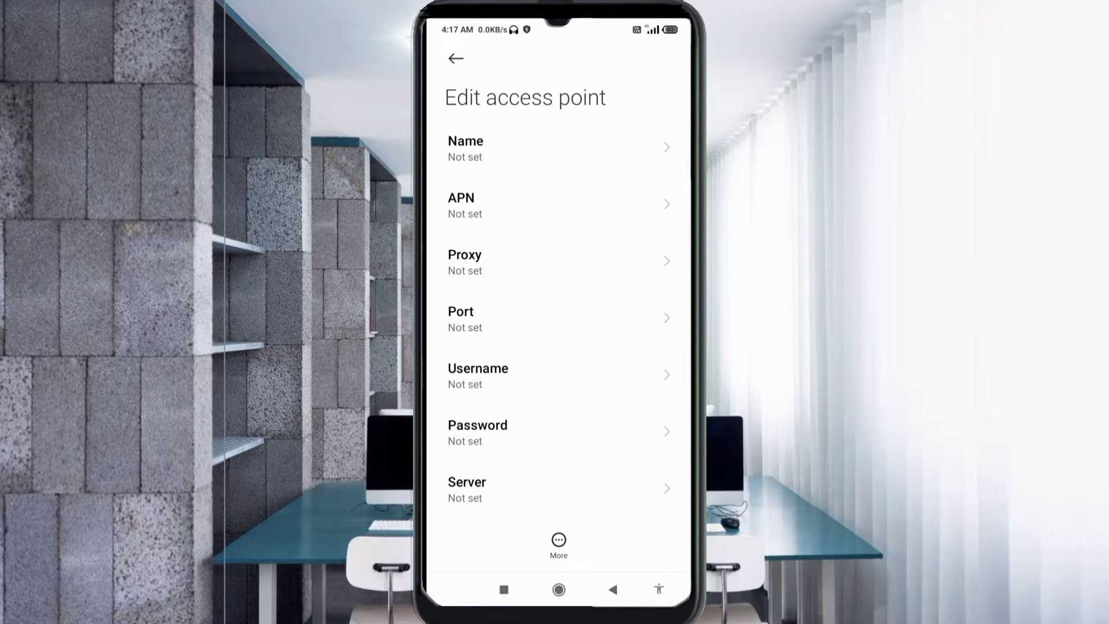
- Name the new access point 'Celcom Internet'
left_click(520, 148)
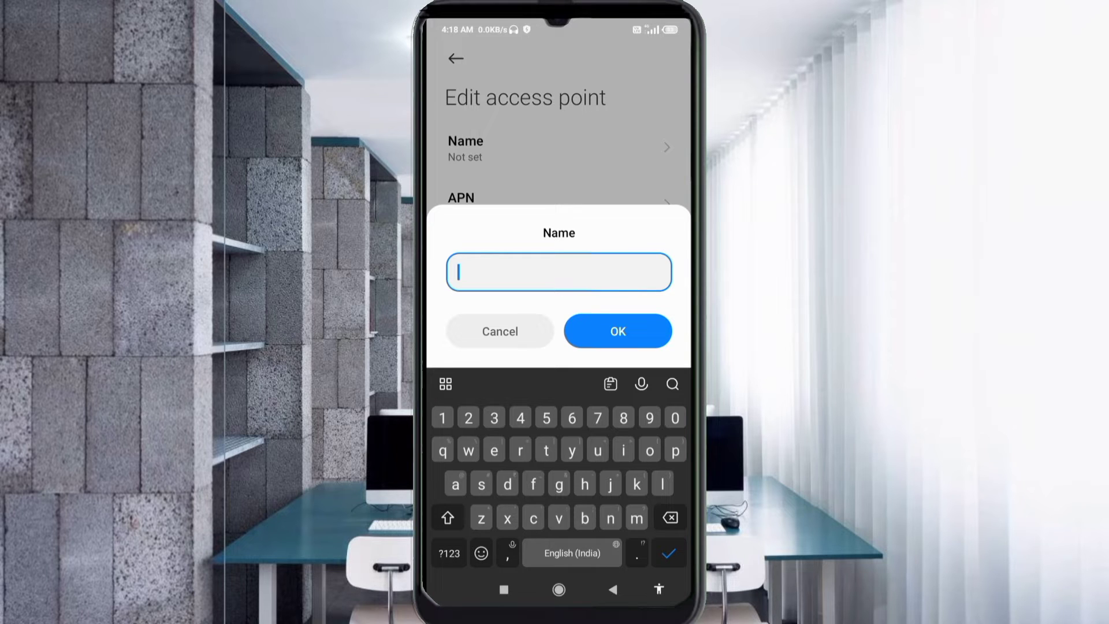
type("Cel")
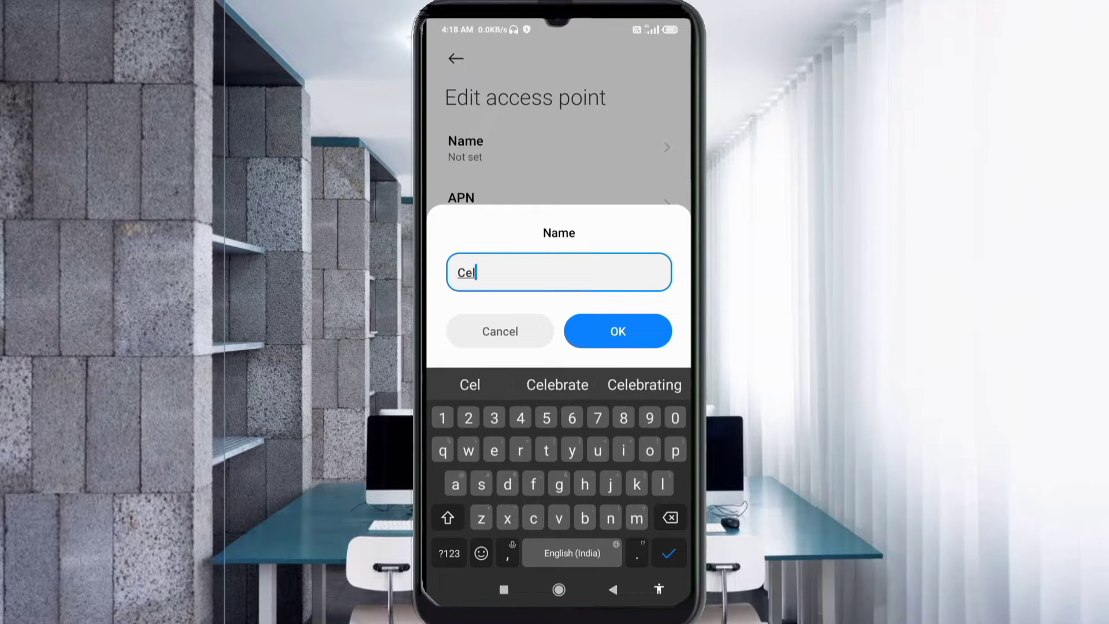
type("com ")
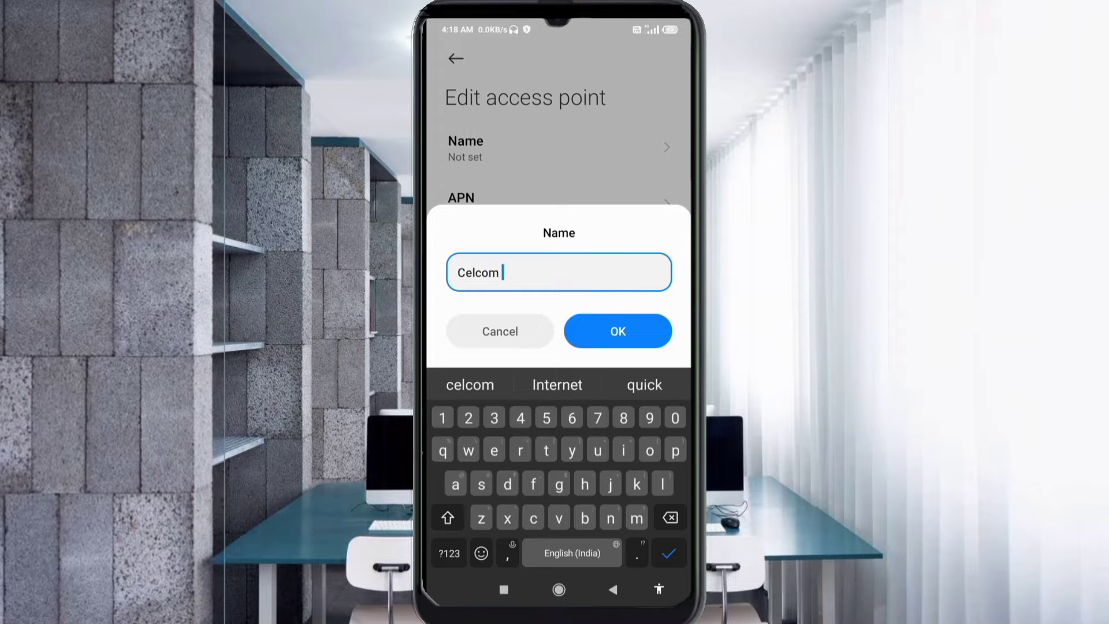
type("Int")
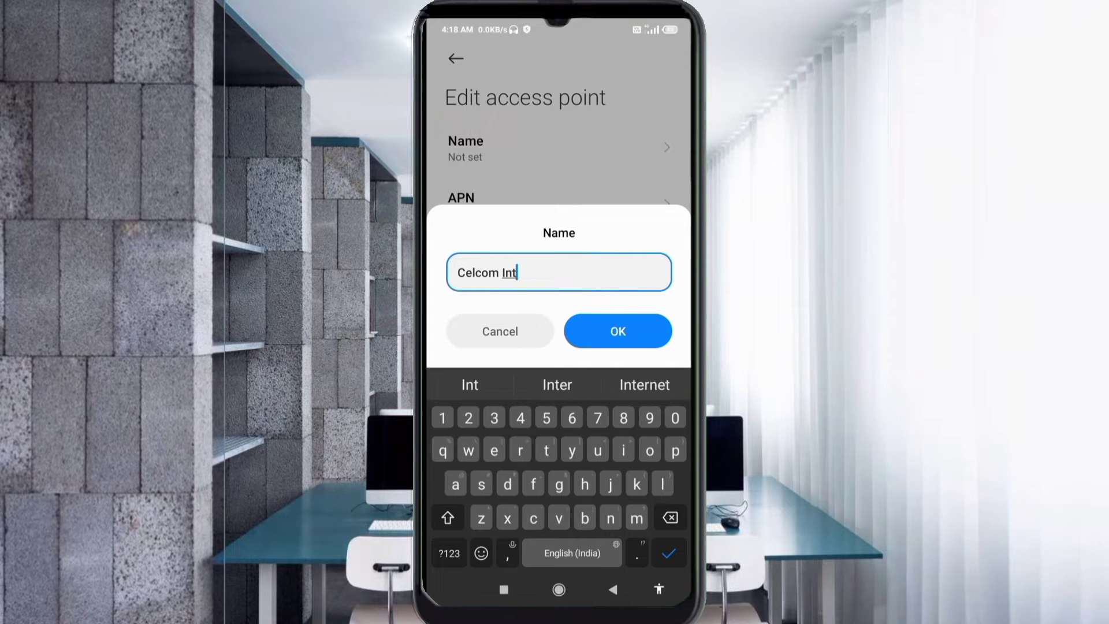
type("ernet")
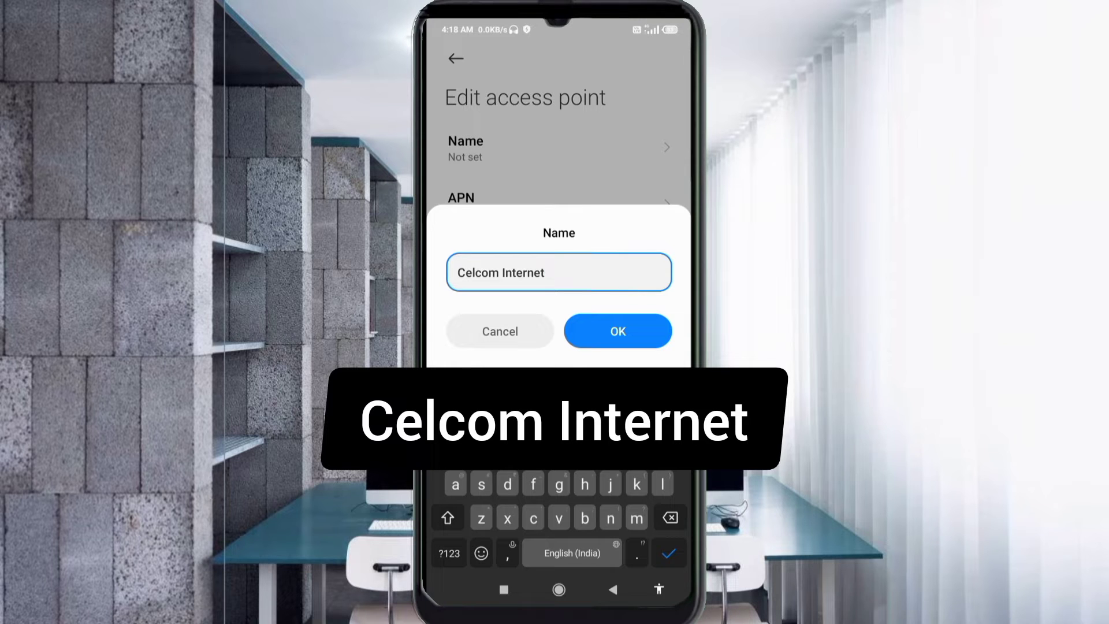
key("Return")
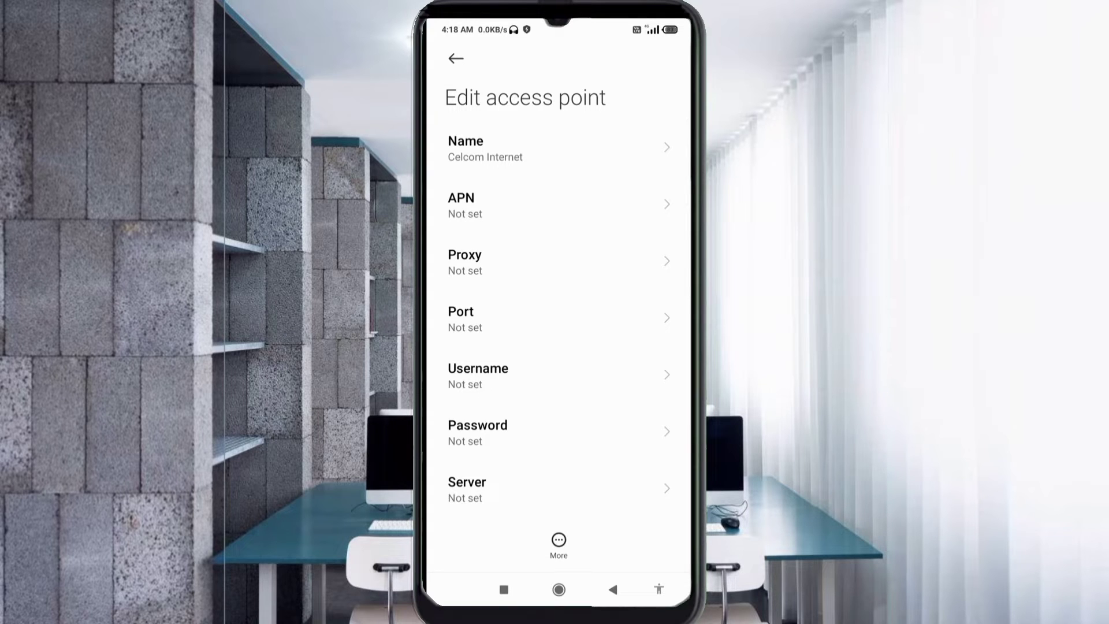
- Enter au.au-net.ne.jp as the access point's APN value
left_click(558, 205)
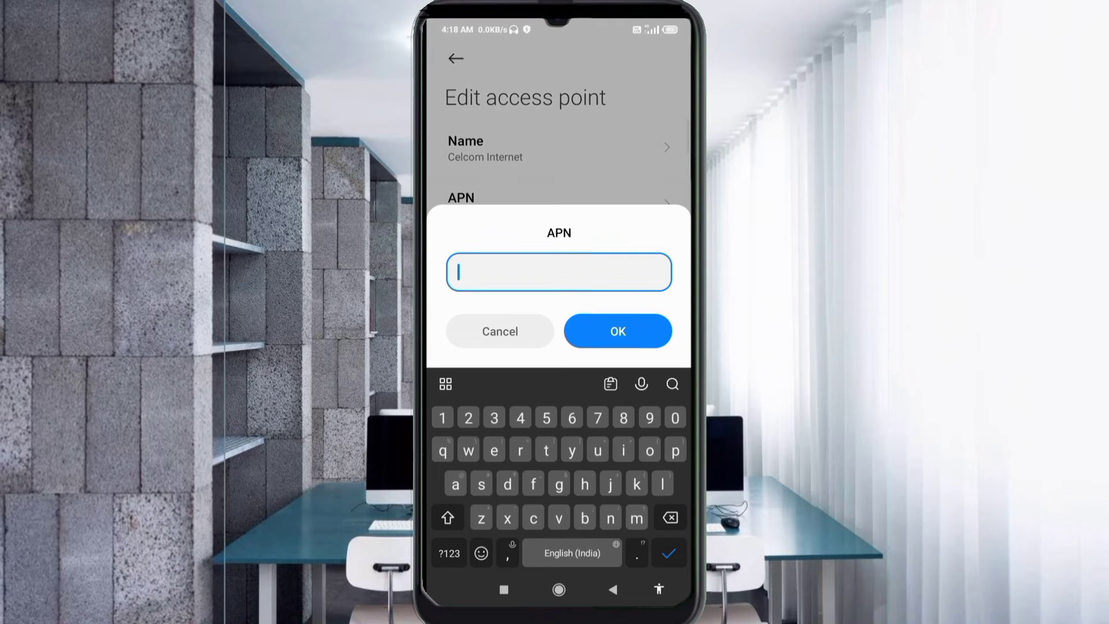
type("a")
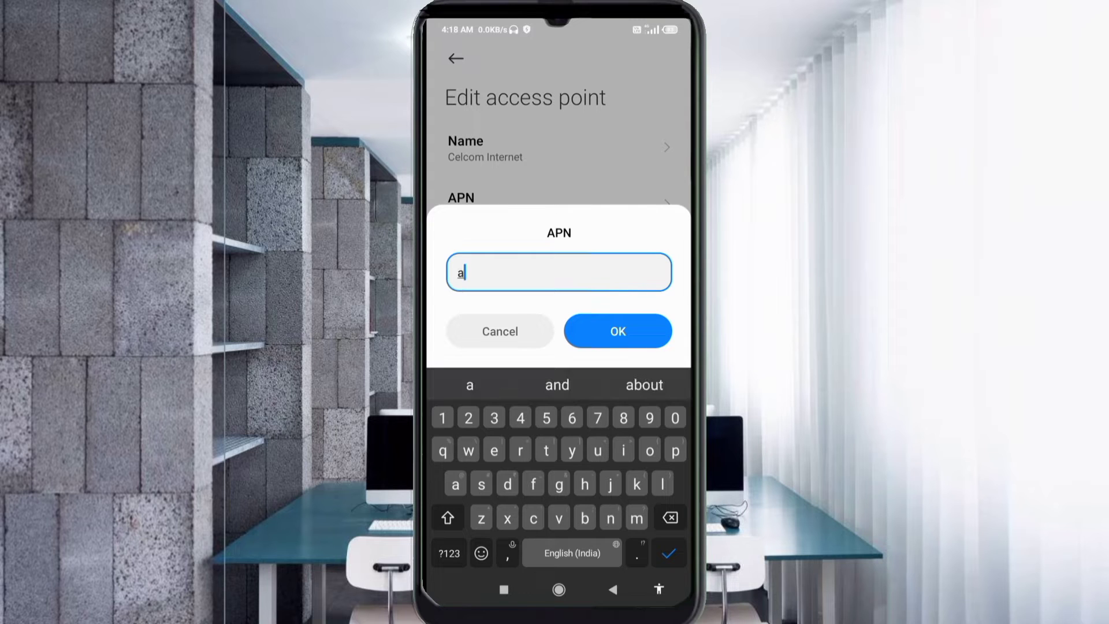
type("u.au")
left_click(449, 553)
type("-")
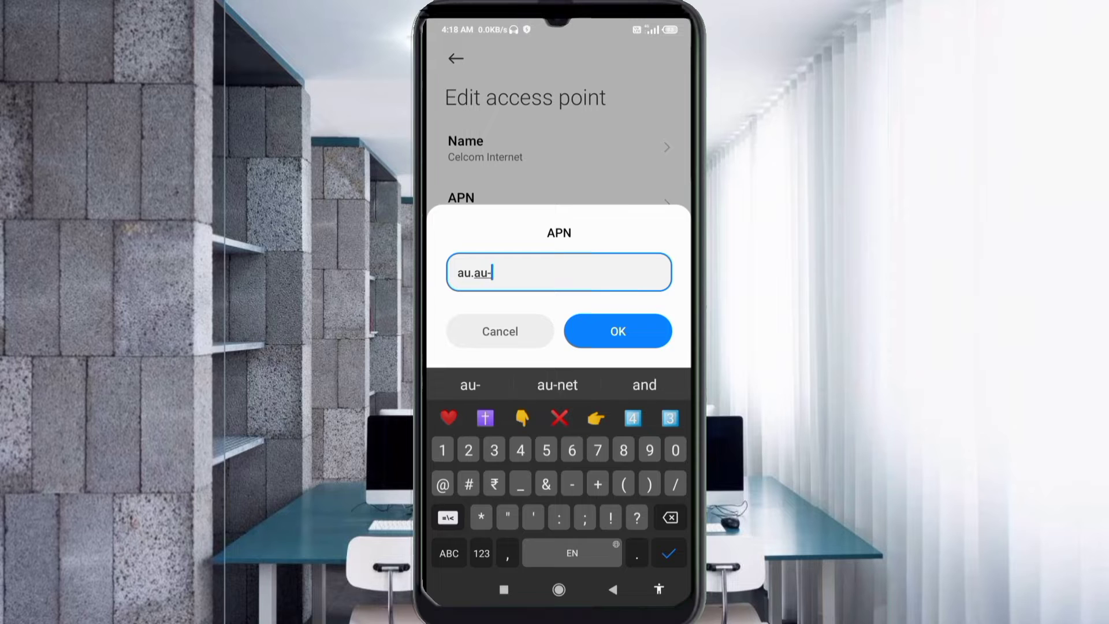
left_click(448, 552)
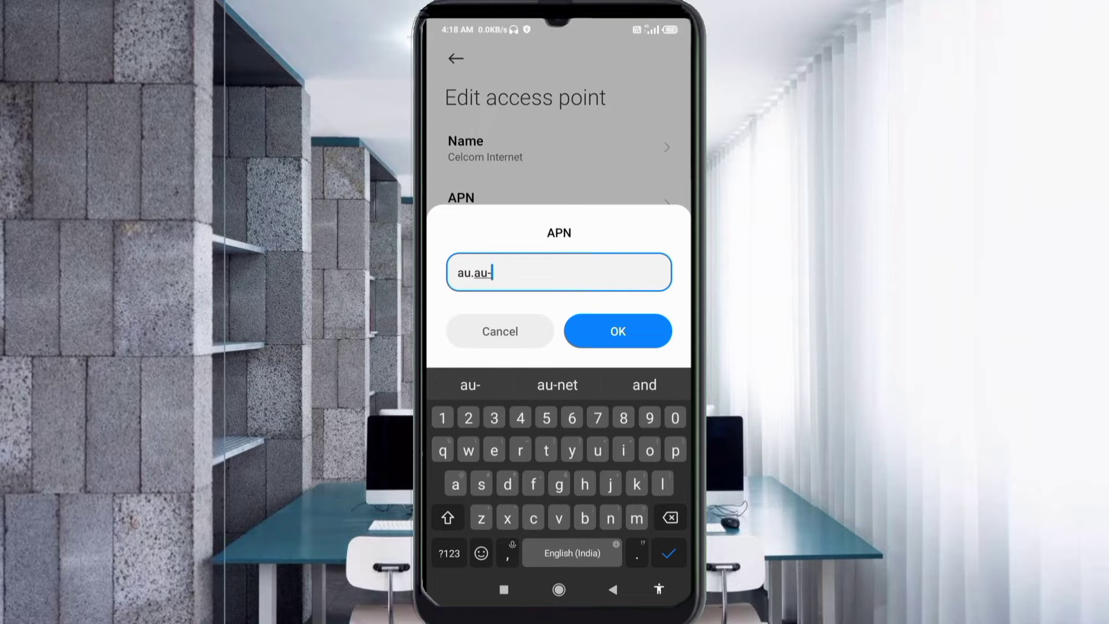
type("ne")
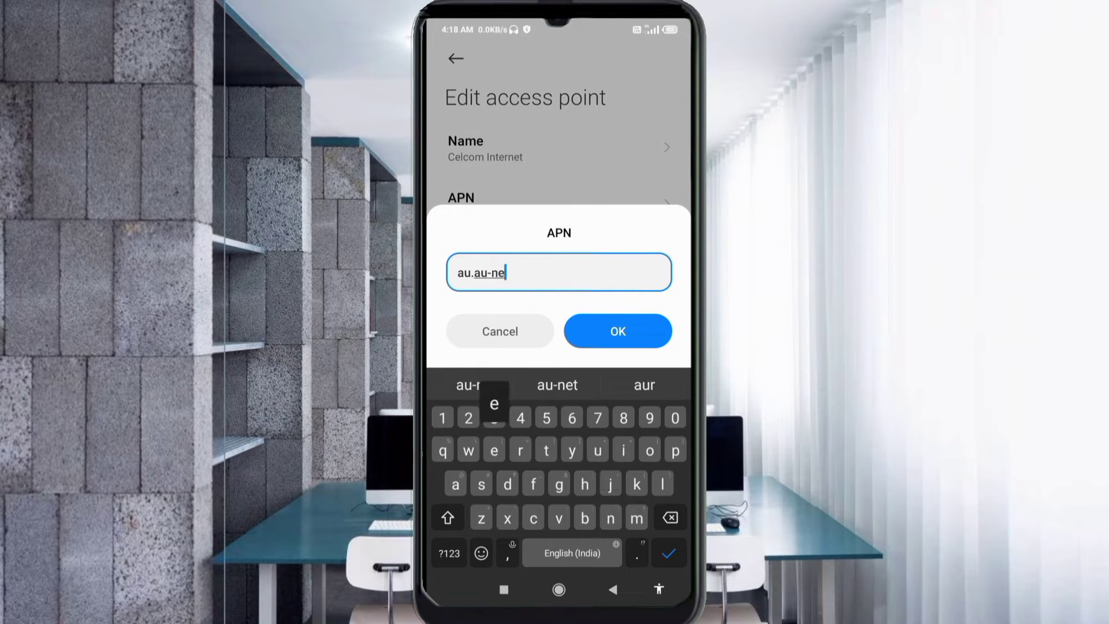
type("t.ne")
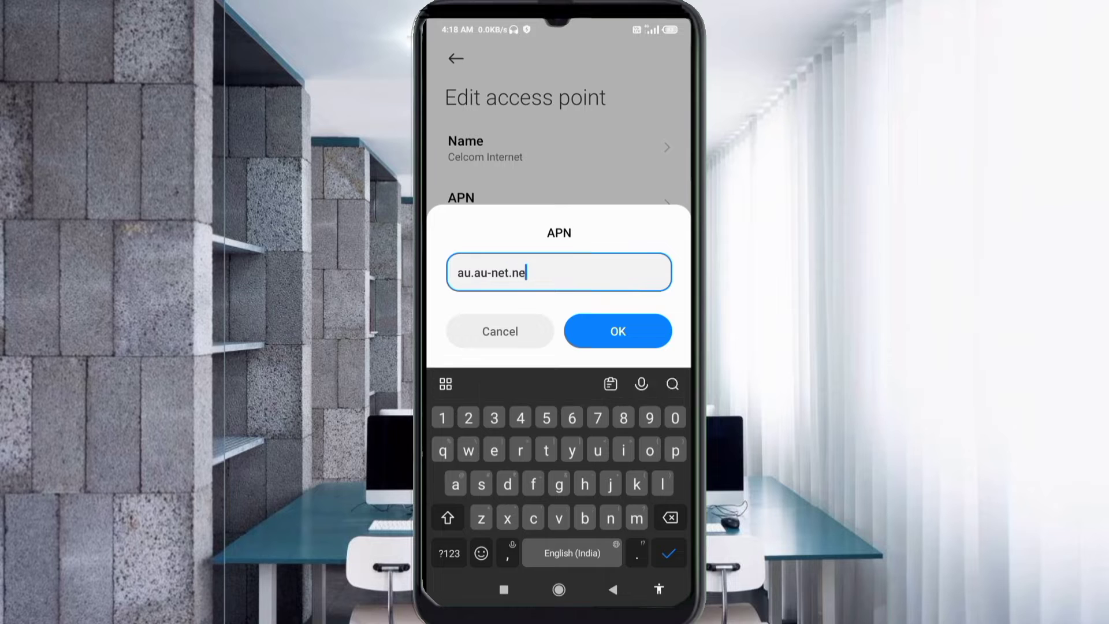
type(".jp")
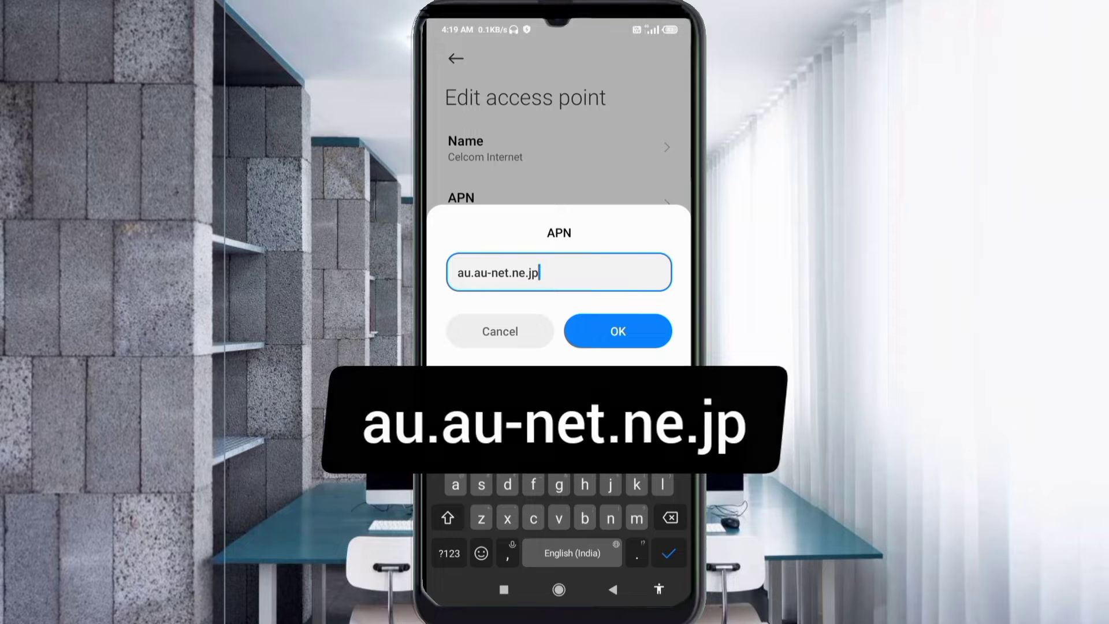
key("Return")
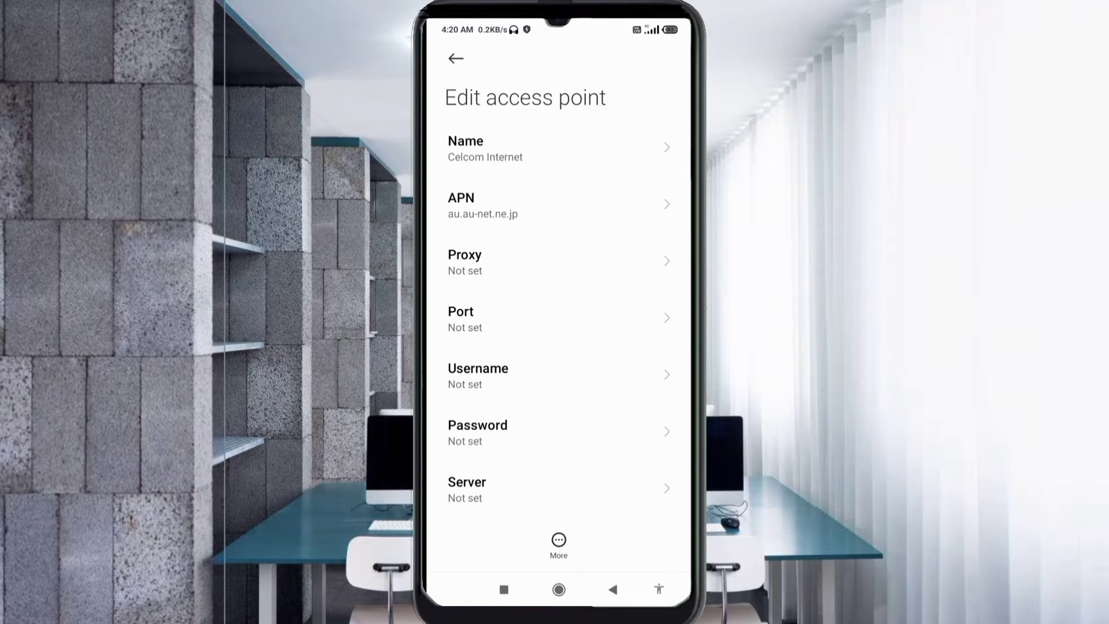
scroll(554, 347, "down", 5)
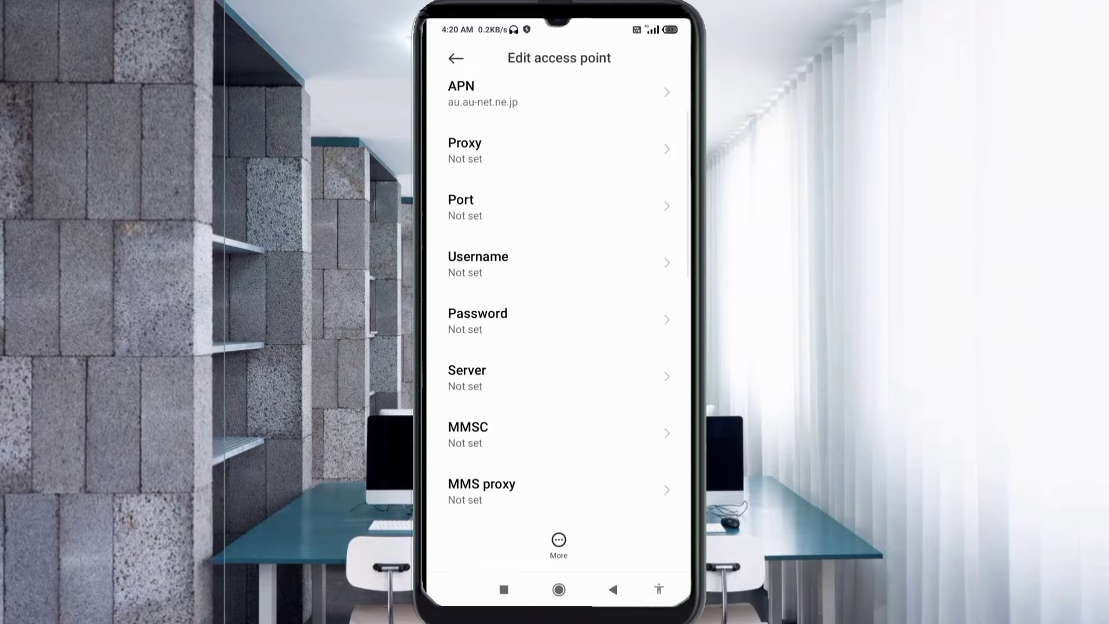
scroll(559, 300, "down", 2)
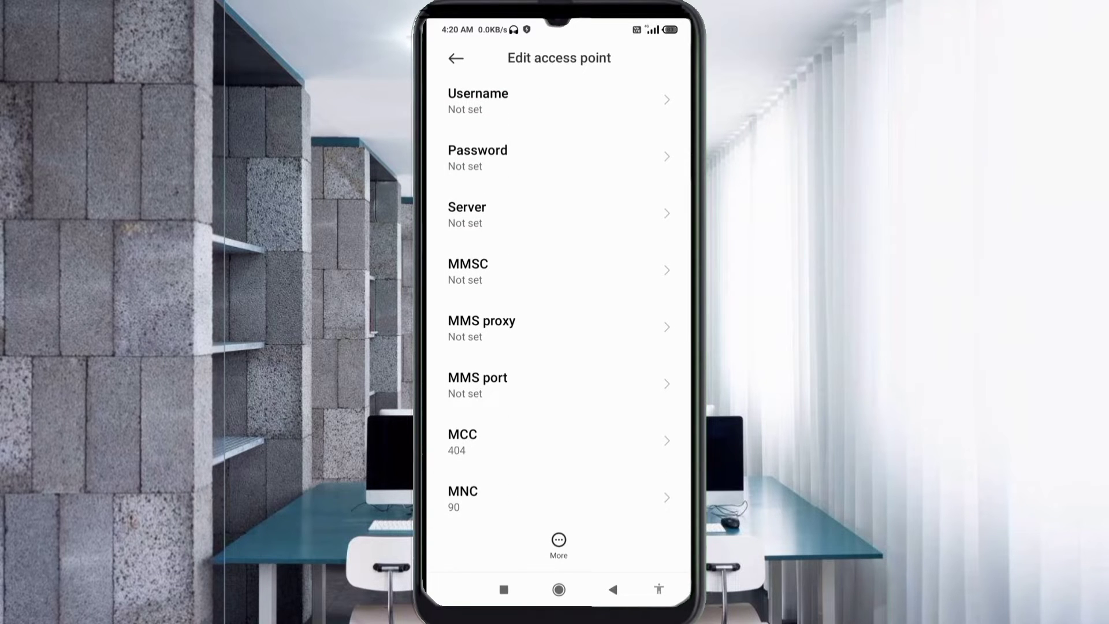
left_click(554, 214)
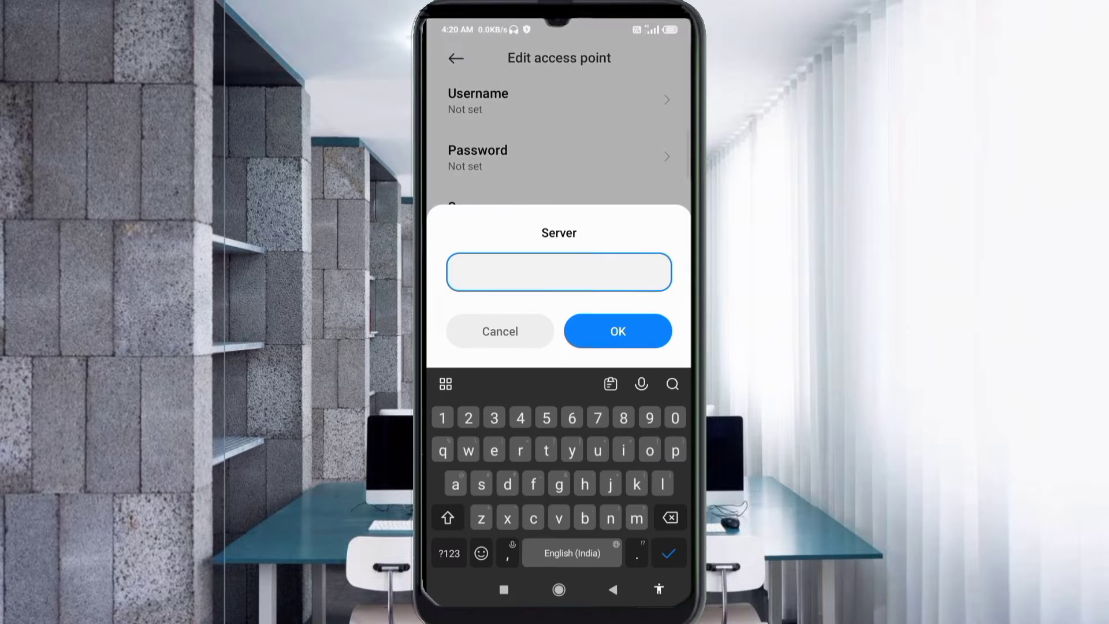
type("www")
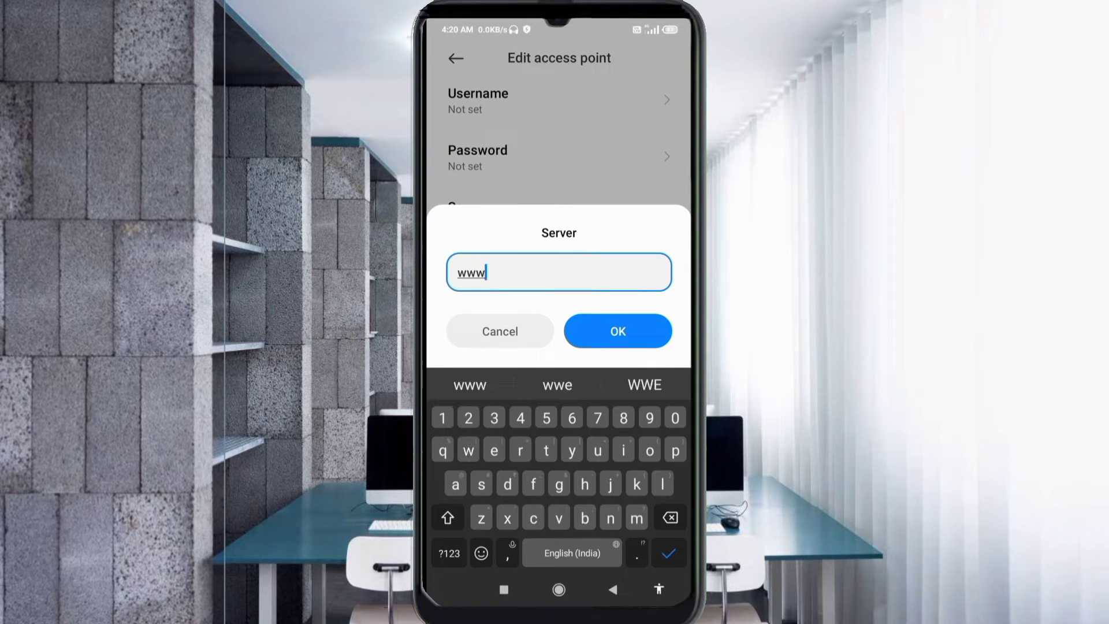
type(".goog")
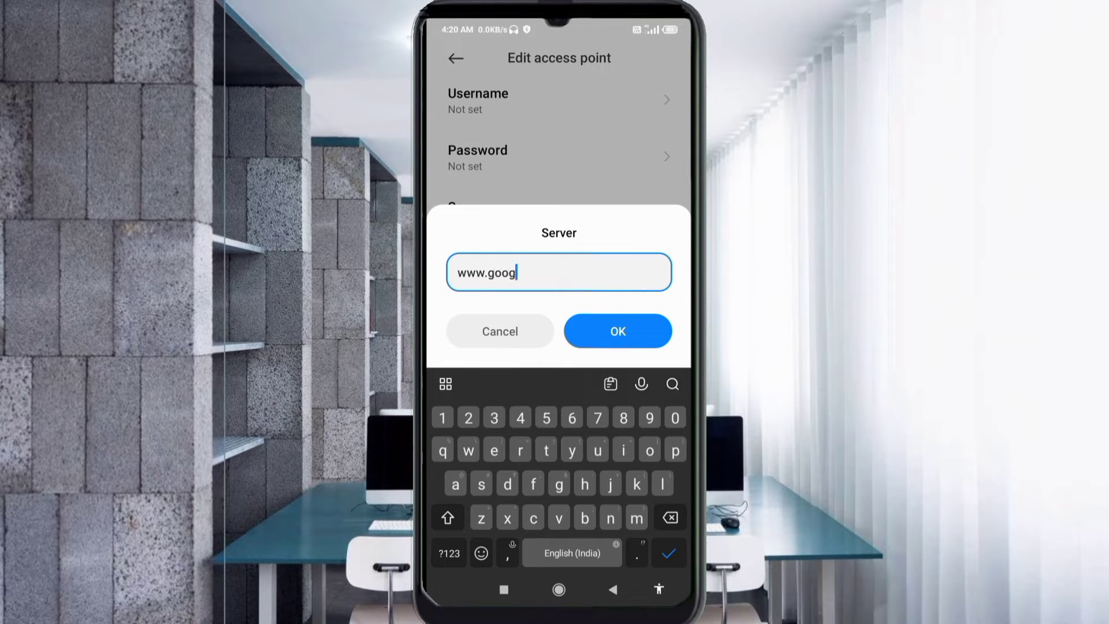
type("le.com")
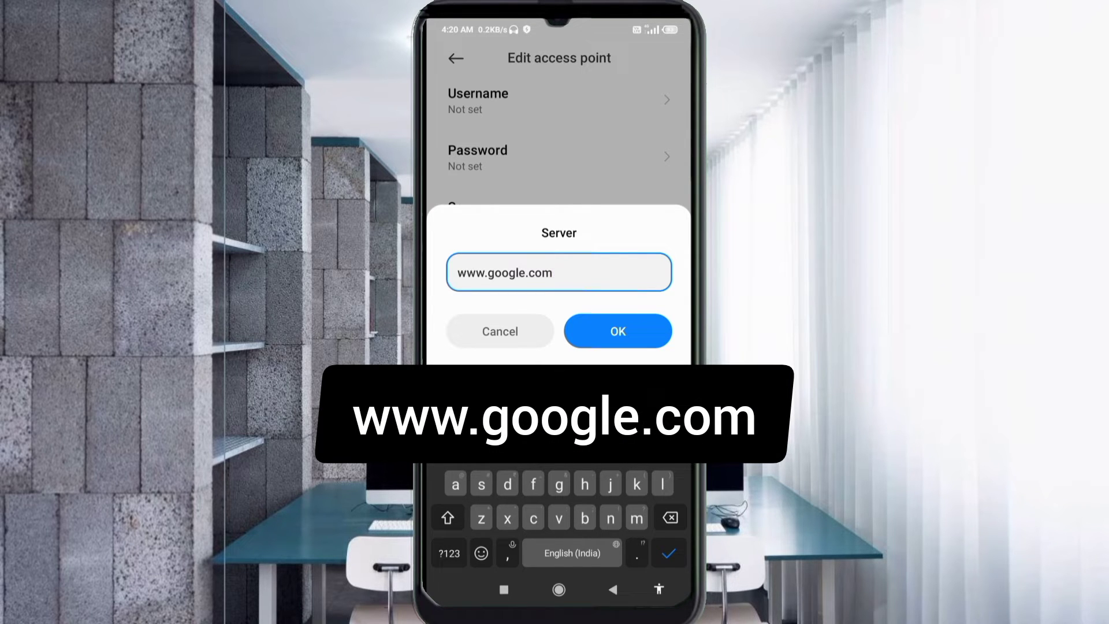
left_click(618, 331)
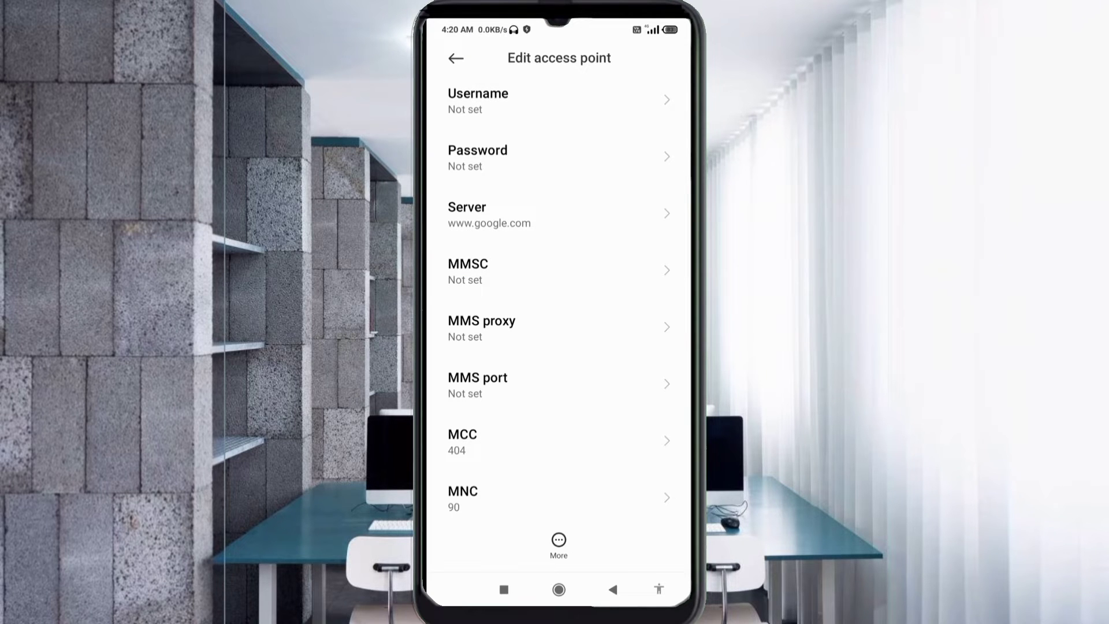
left_click(468, 270)
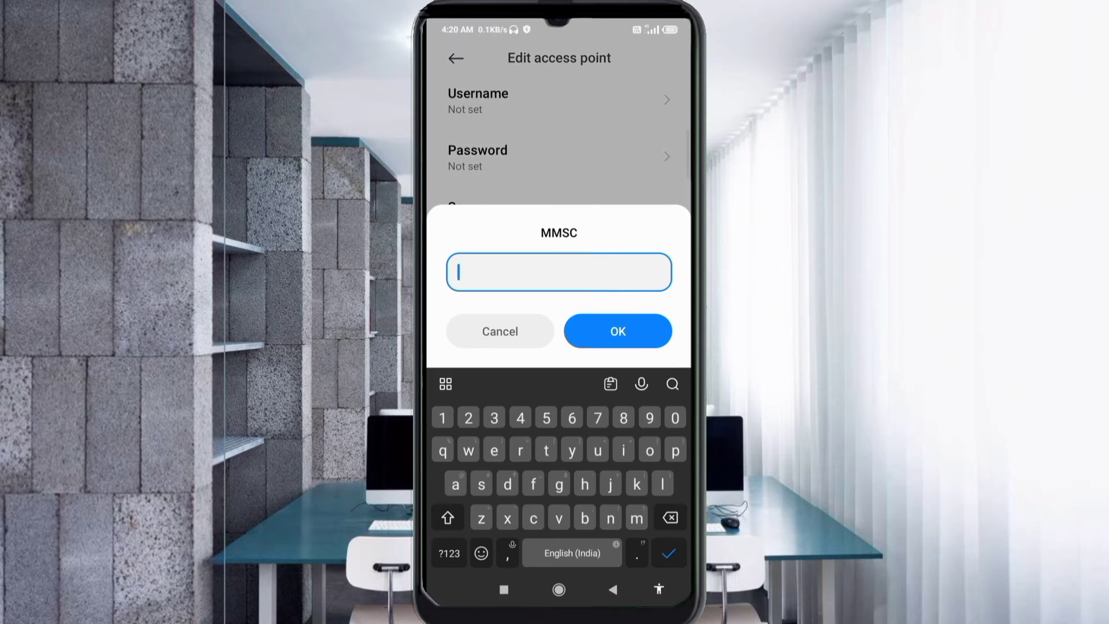
type("htt")
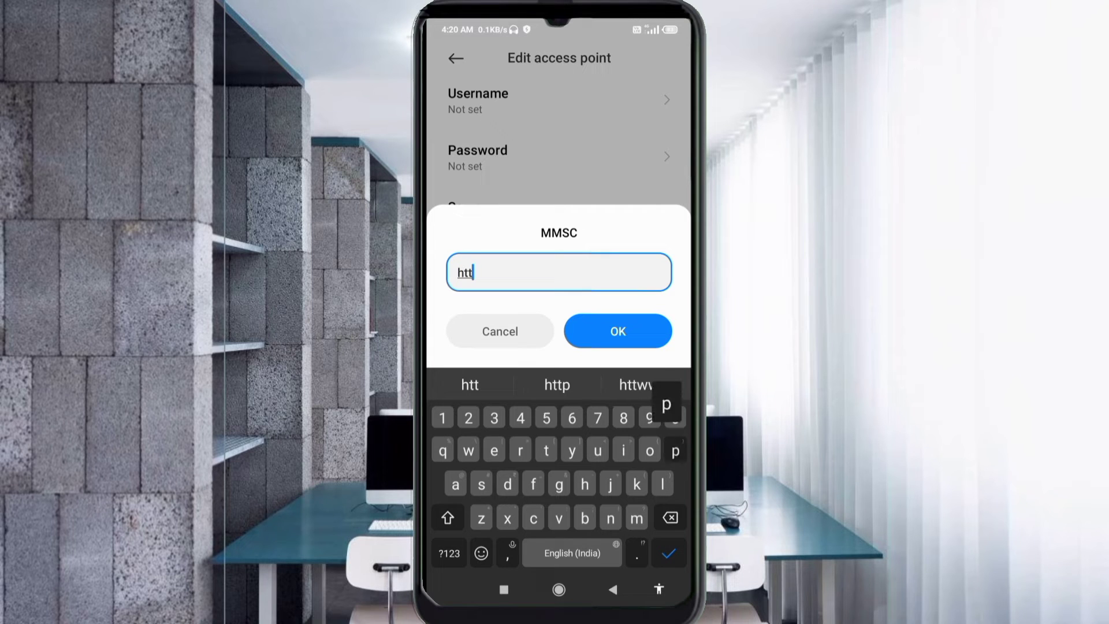
type("p://")
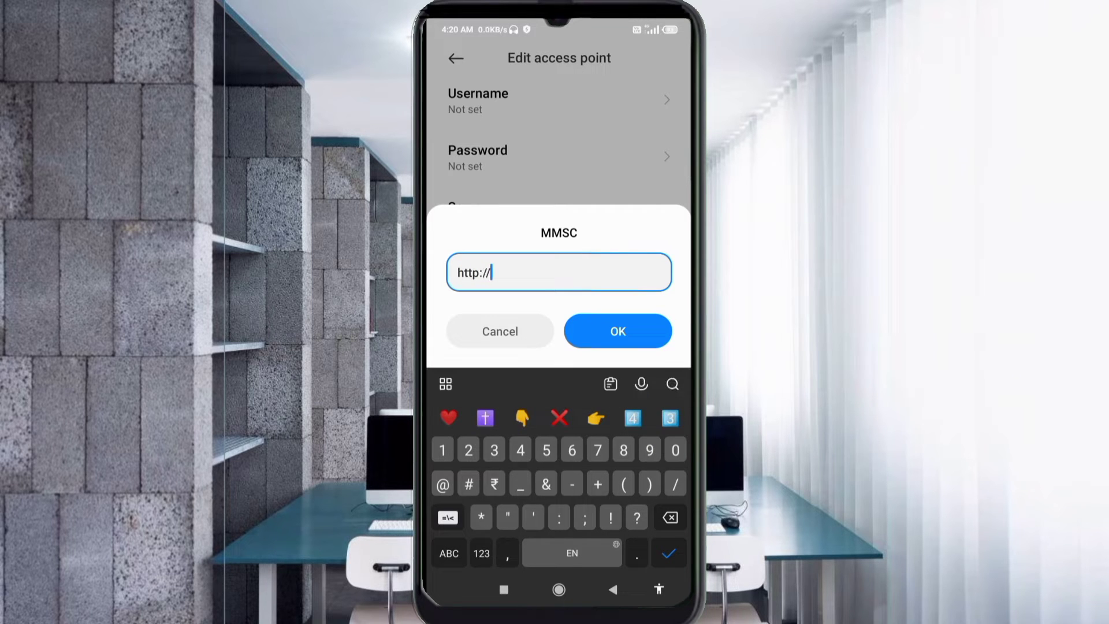
left_click(448, 553)
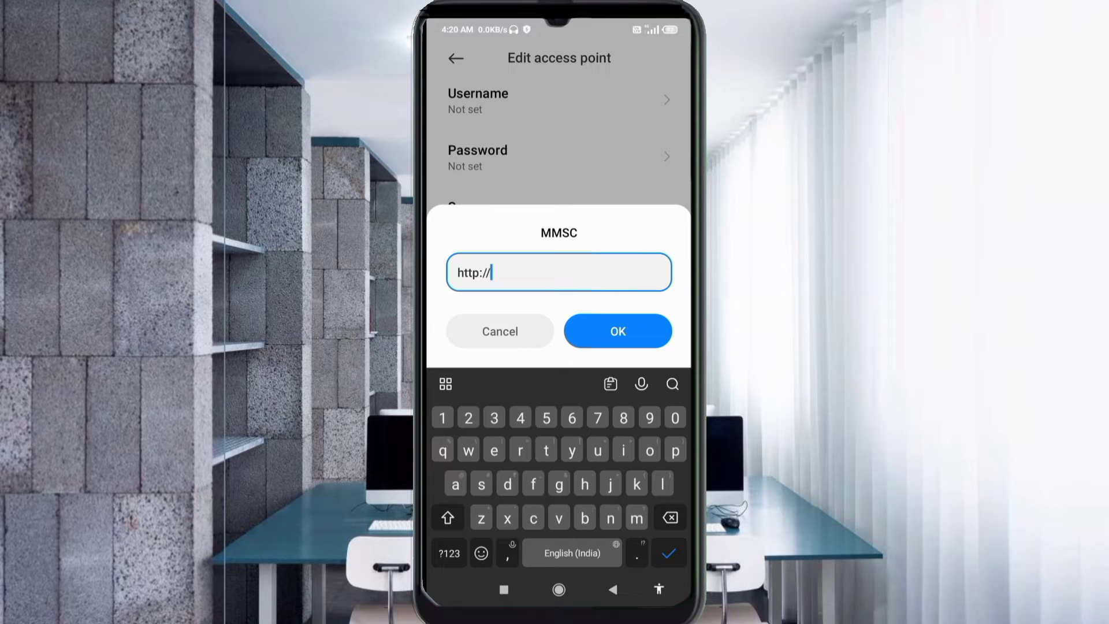
type("mm")
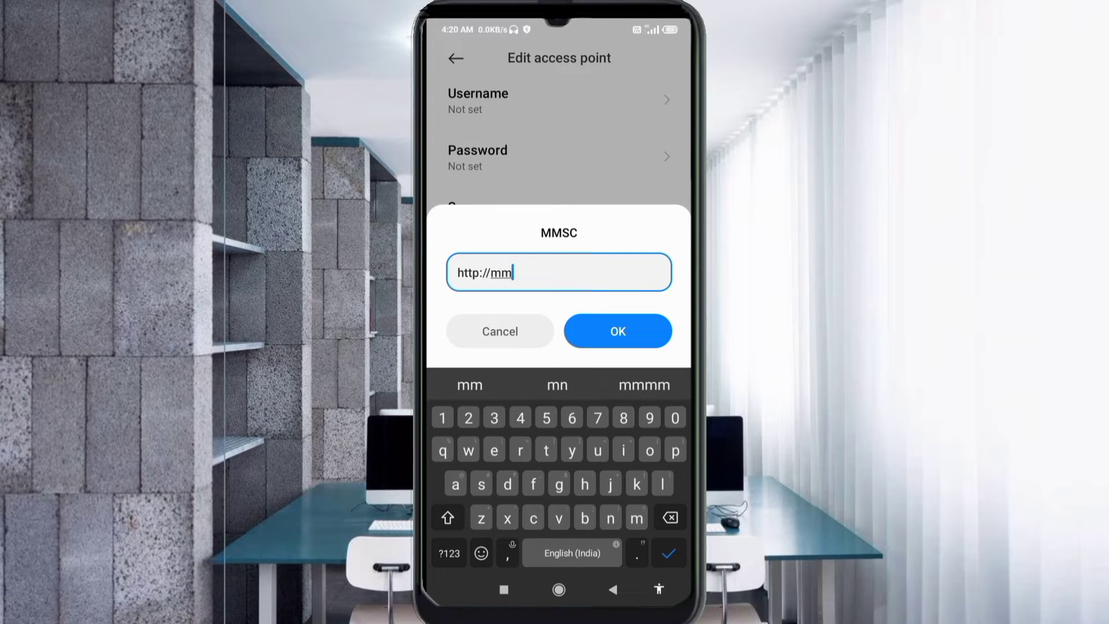
type("s.")
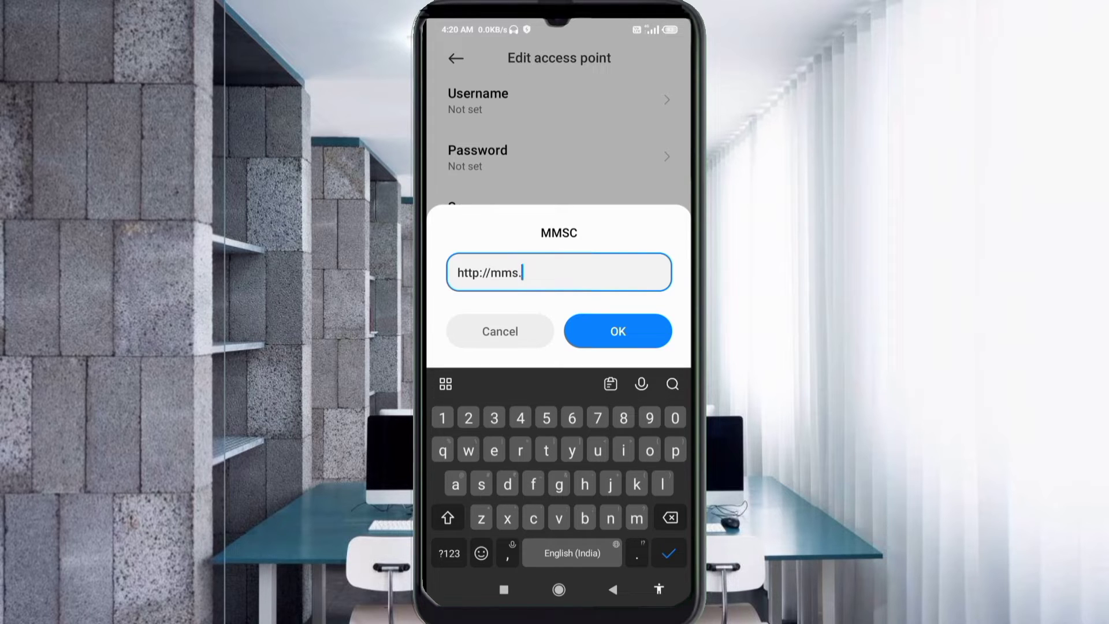
type("celc")
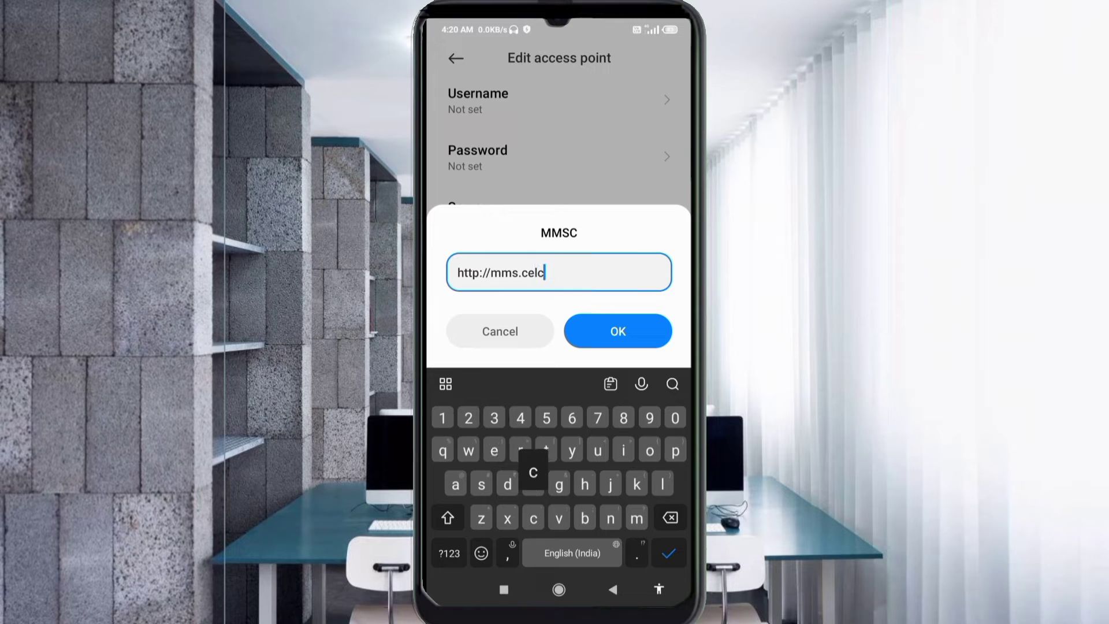
type("om")
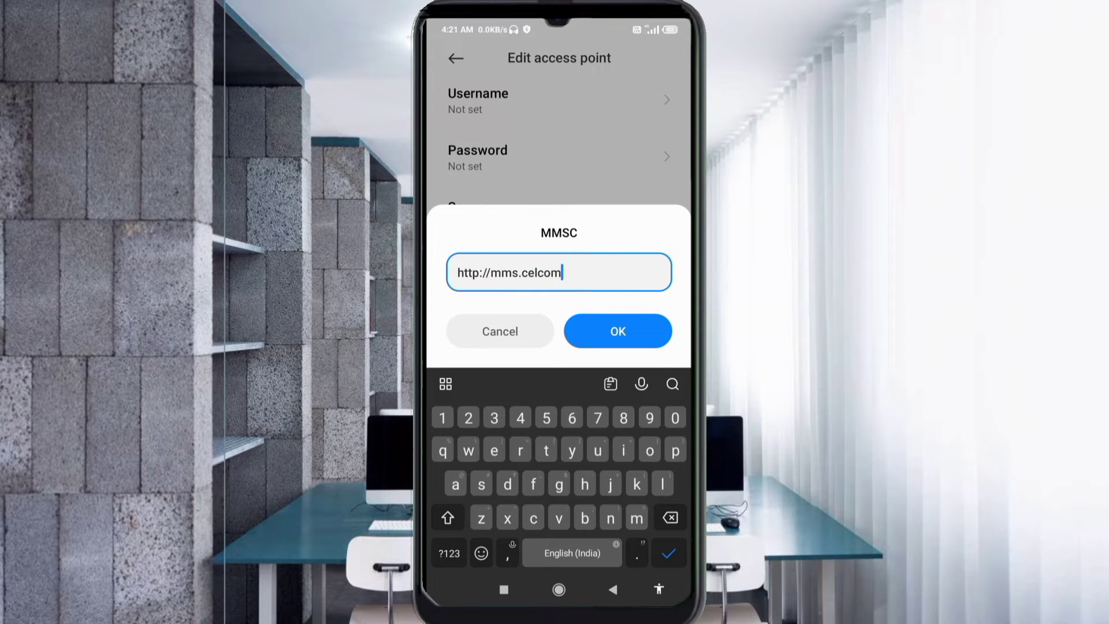
type(".")
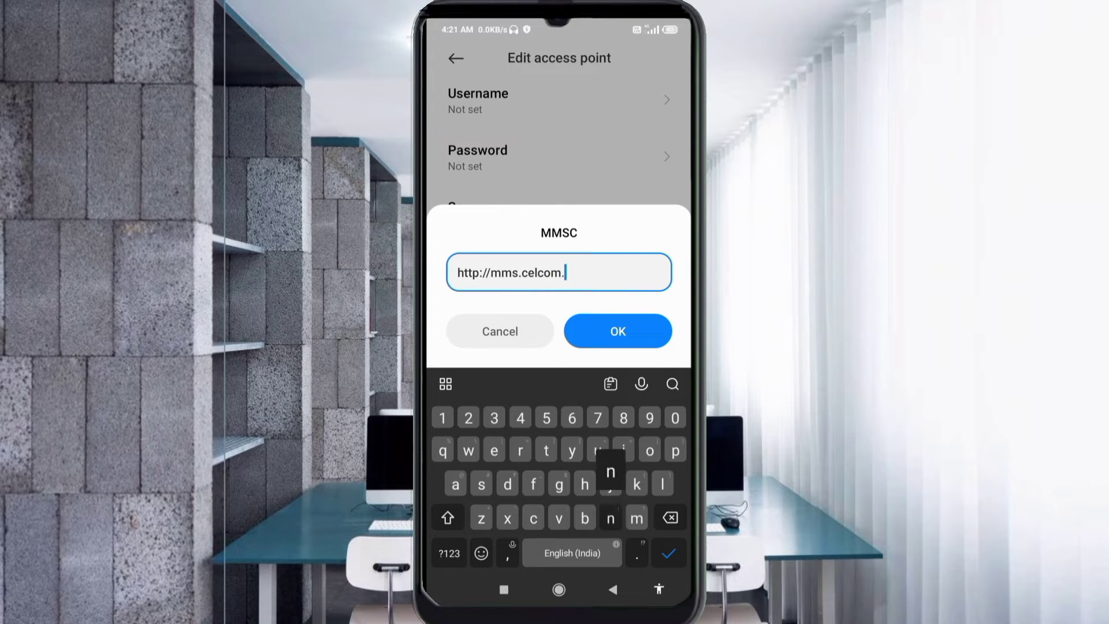
type("net.my")
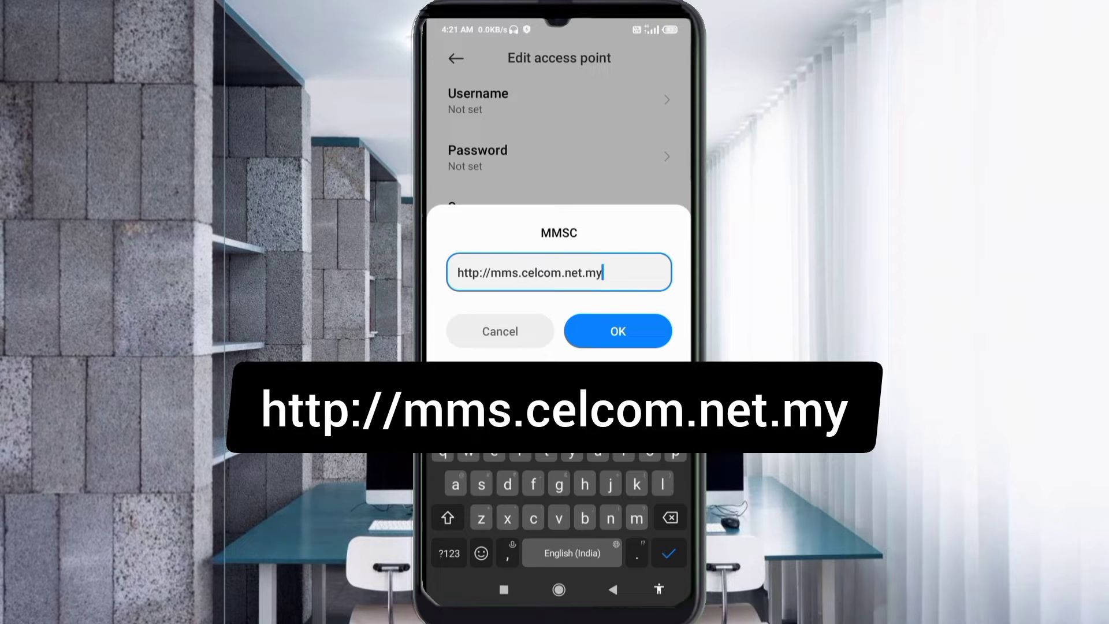
left_click(618, 331)
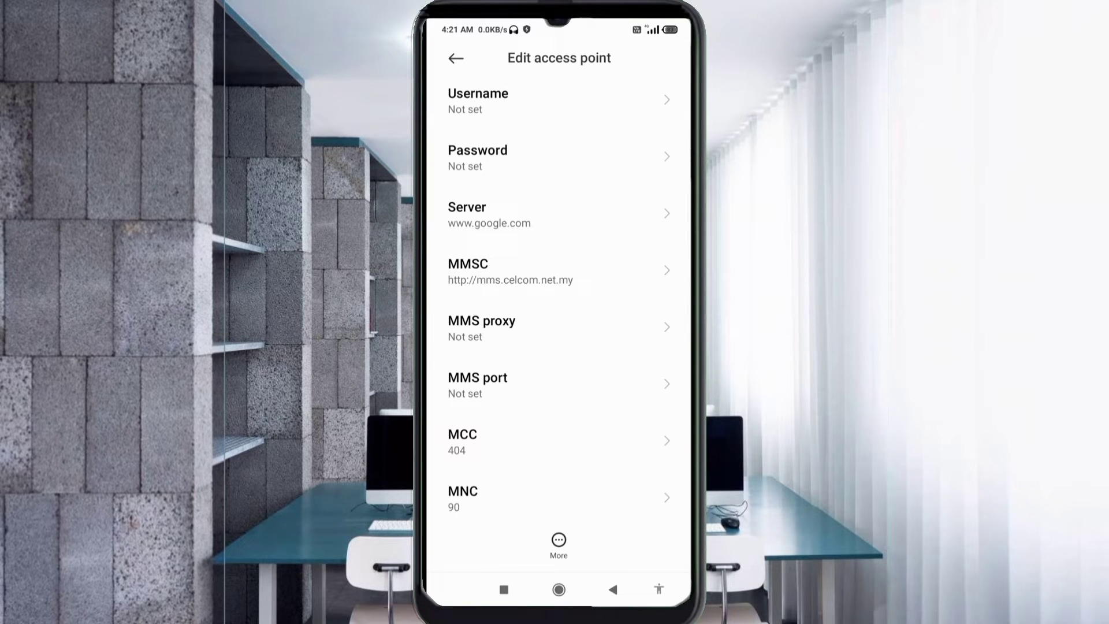
- Set MMS proxy to 10.128.1.242 and MMS port to 8080
left_click(520, 328)
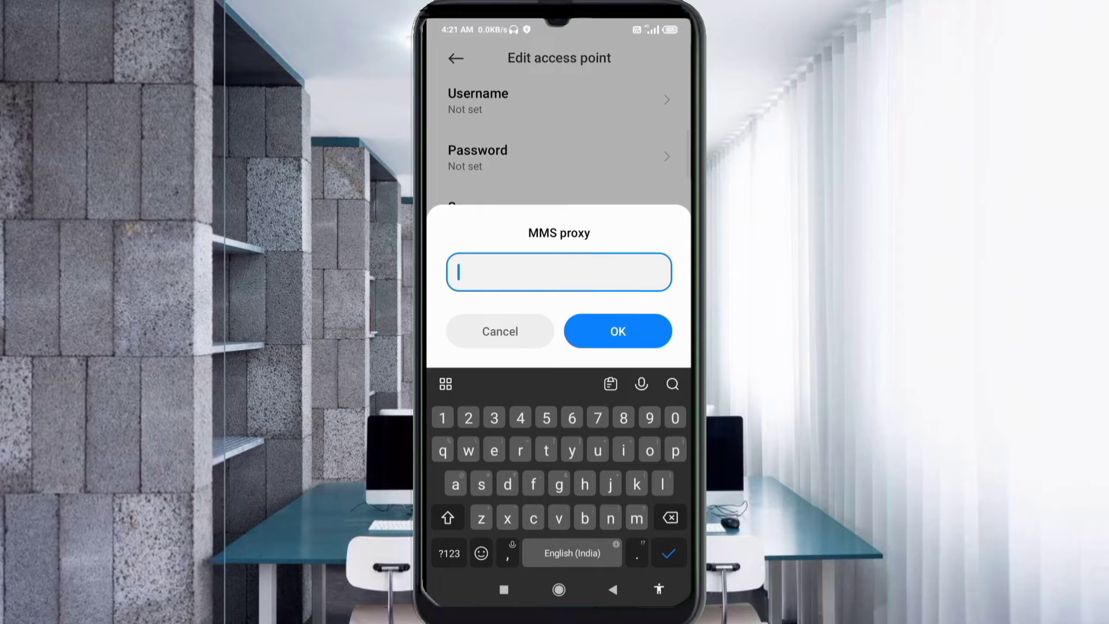
type("10.128.1.242")
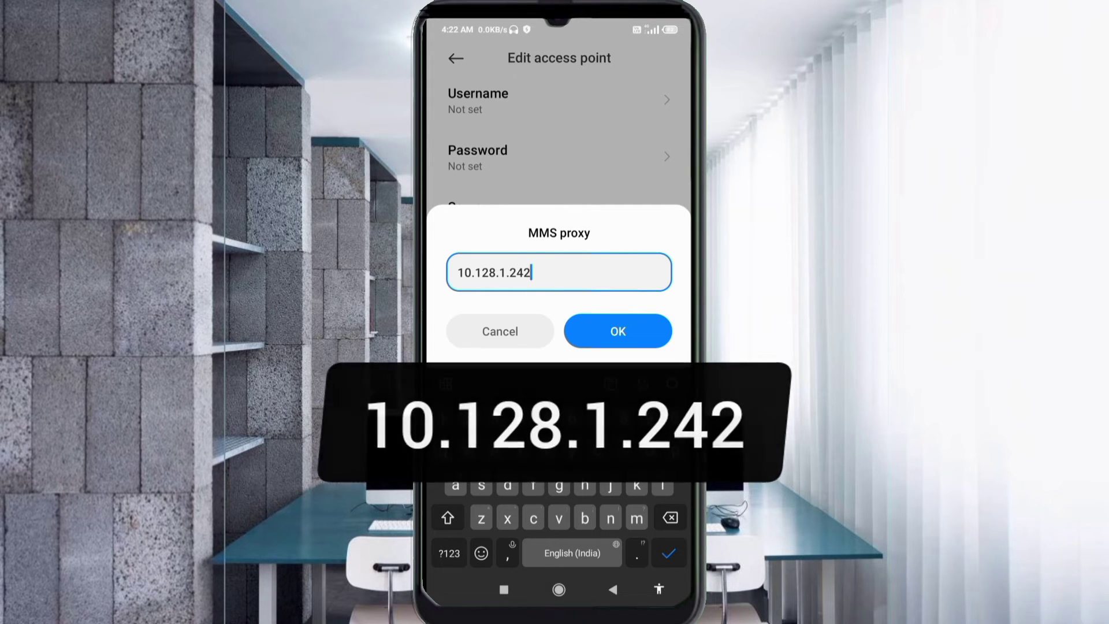
left_click(618, 330)
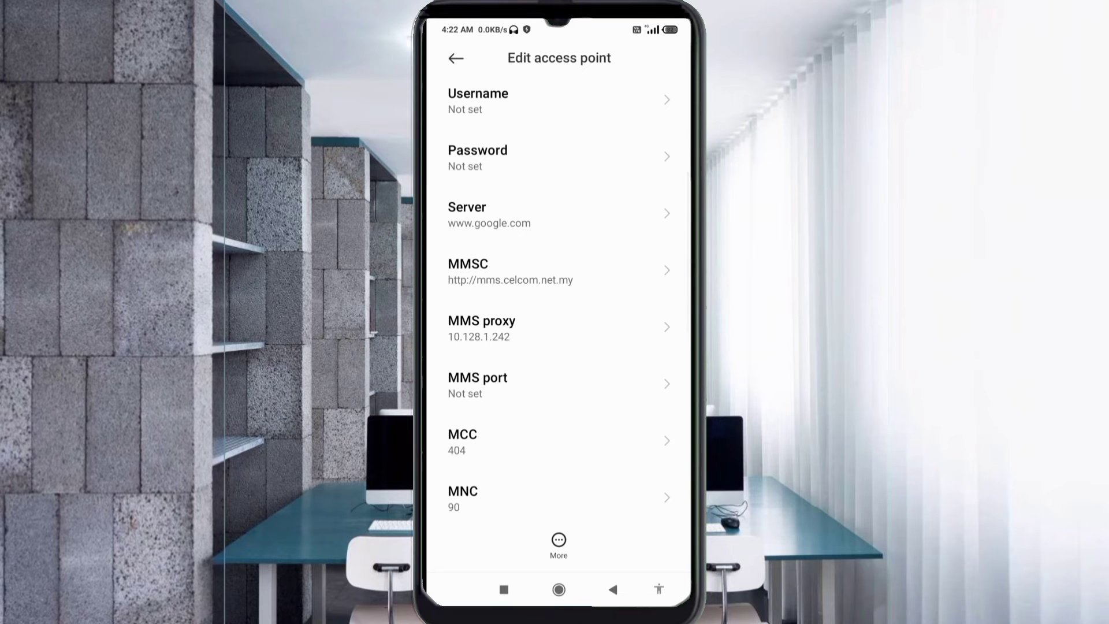
left_click(559, 384)
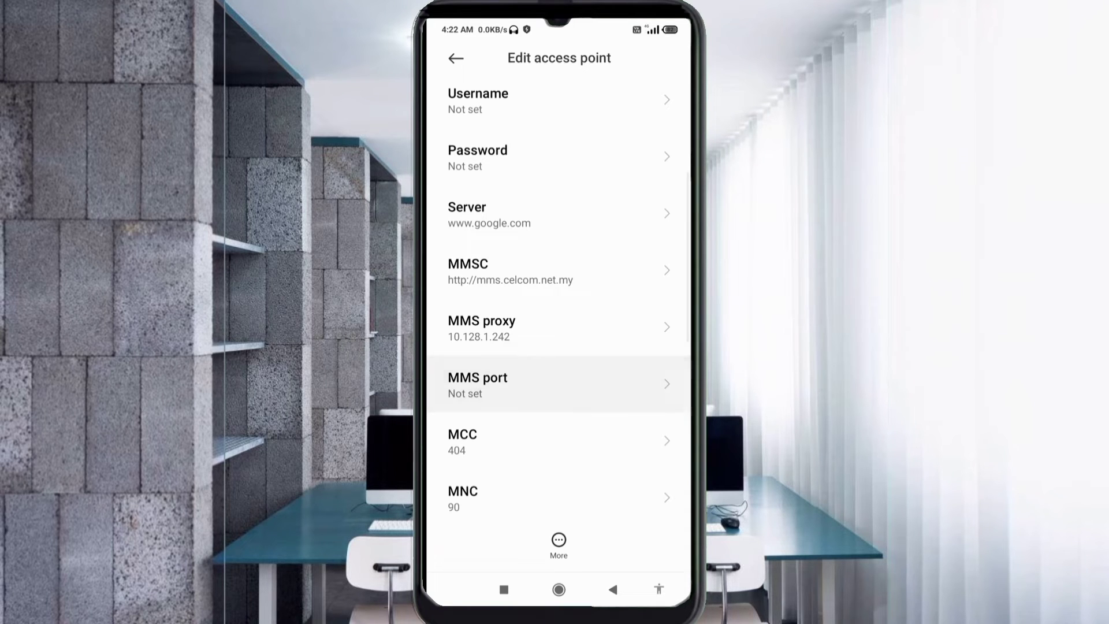
type("8080")
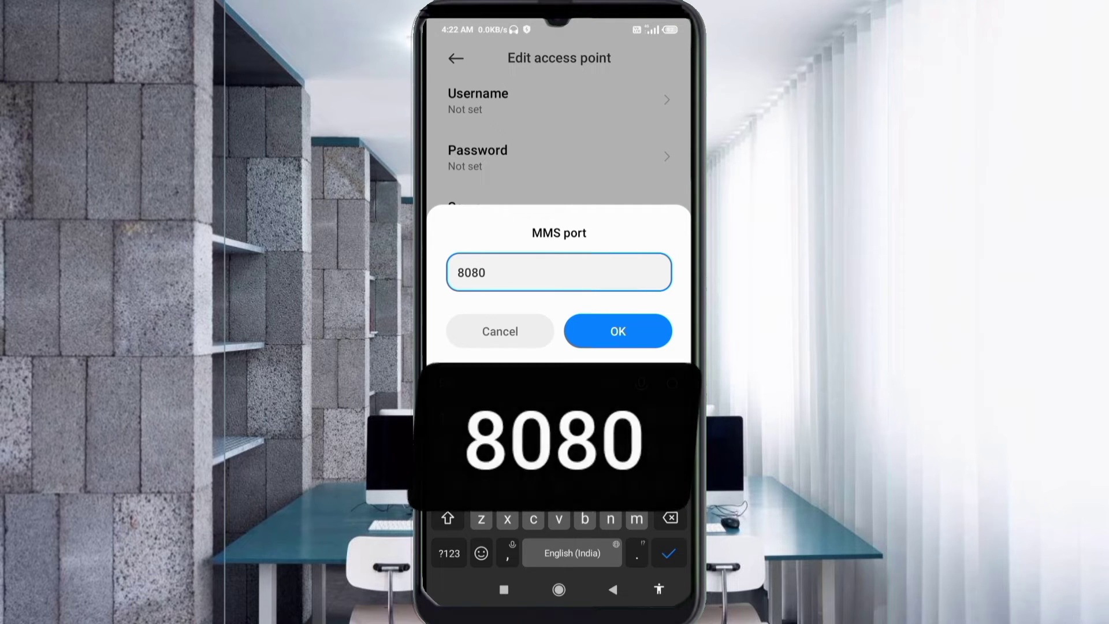
left_click(618, 331)
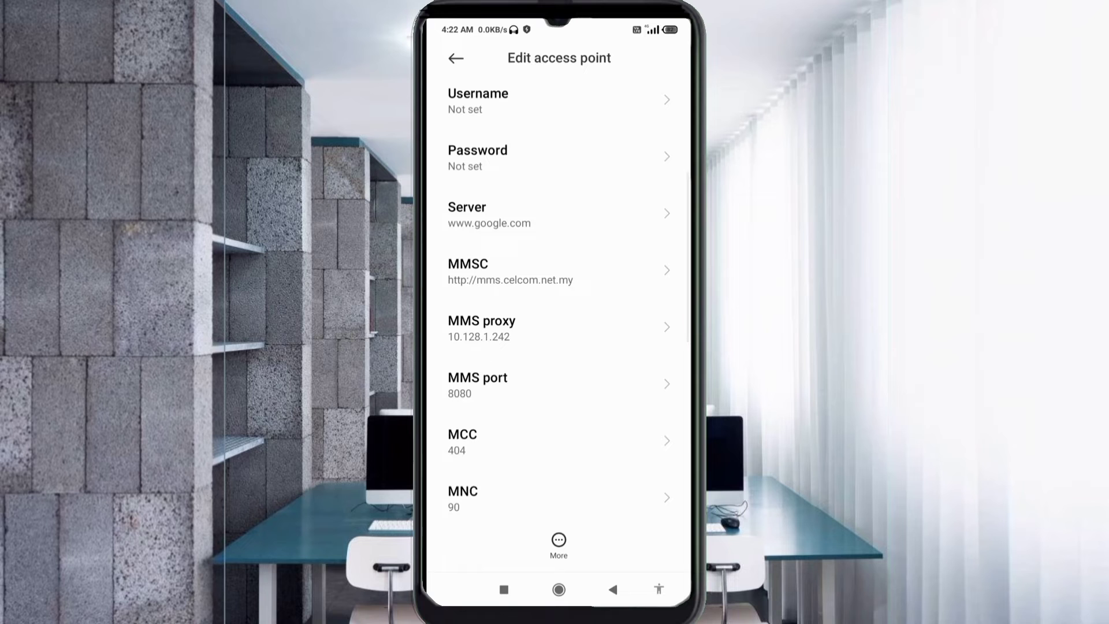
scroll(559, 300, "down", 5)
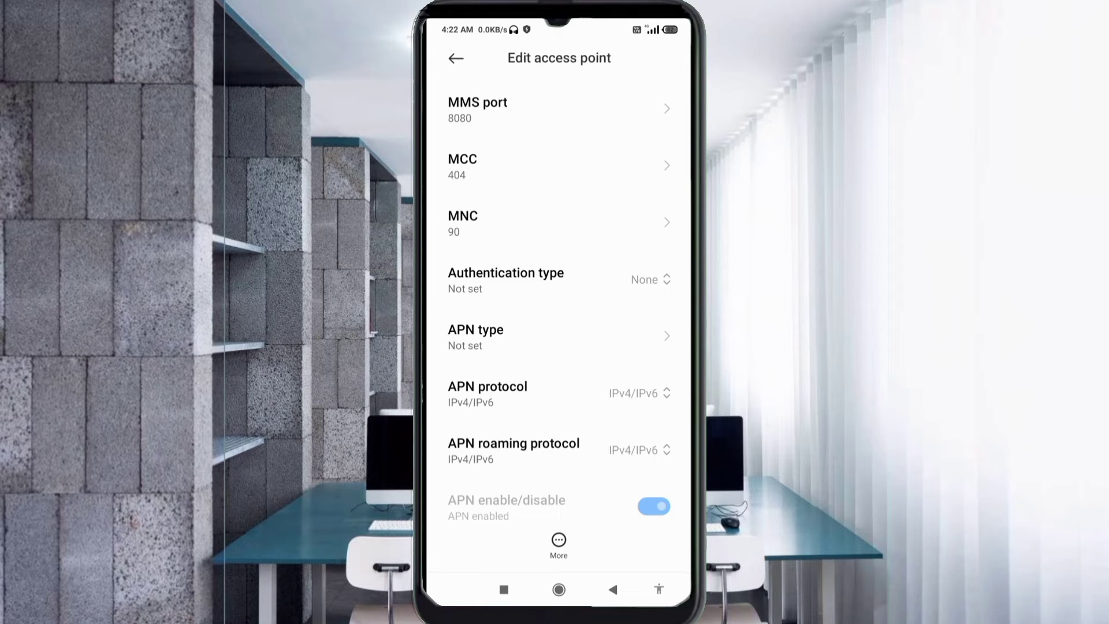
- Choose CHAP authentication and set the APN type to default,supl
left_click(558, 280)
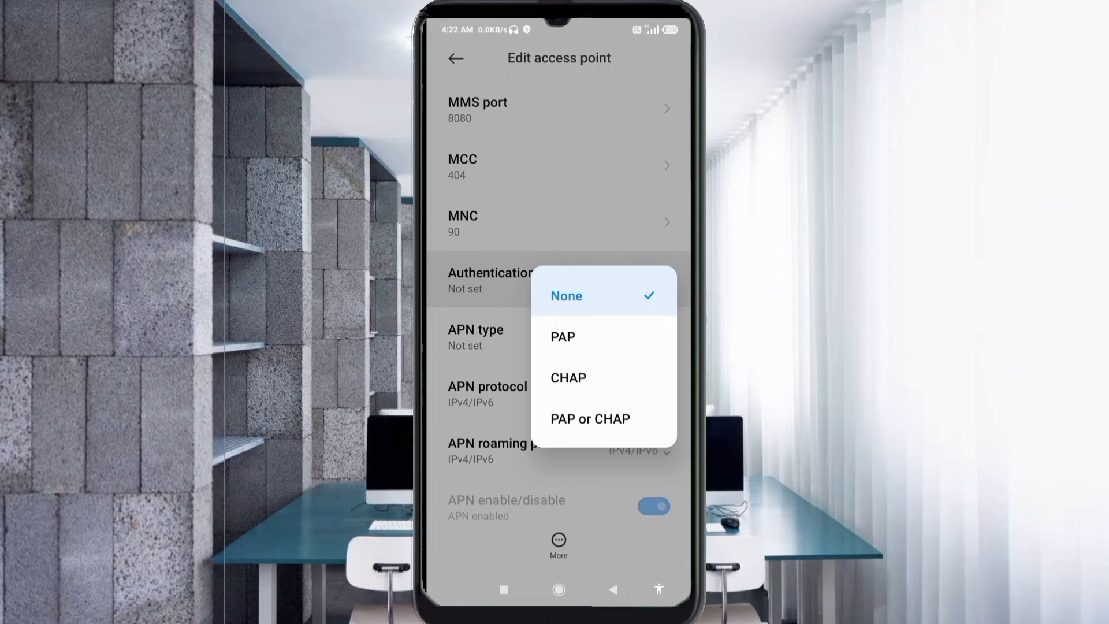
left_click(604, 378)
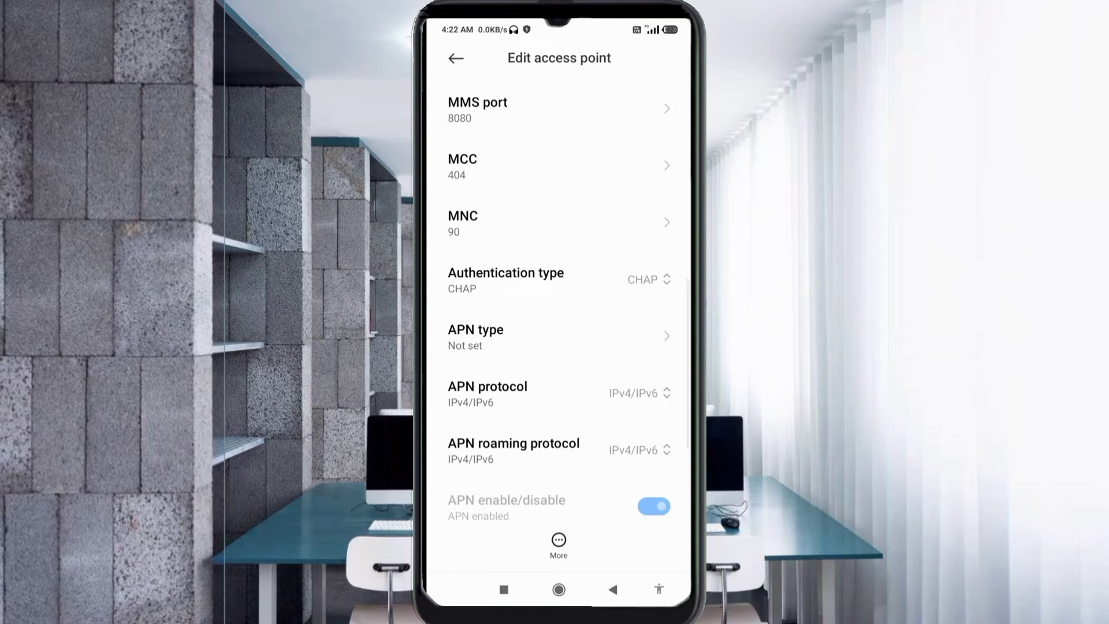
left_click(519, 337)
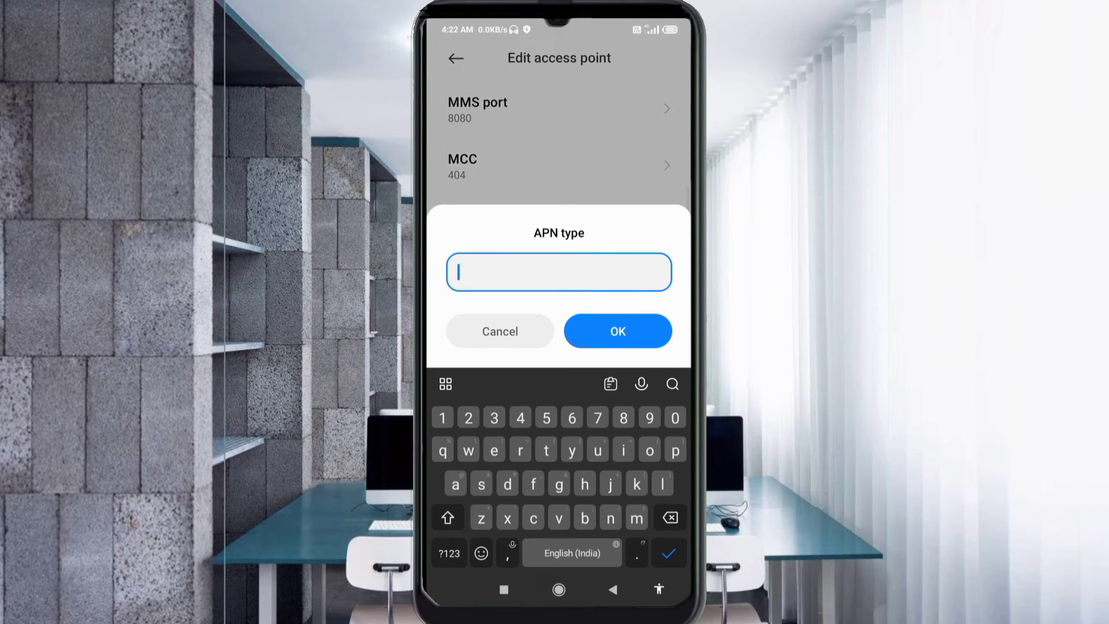
type("de")
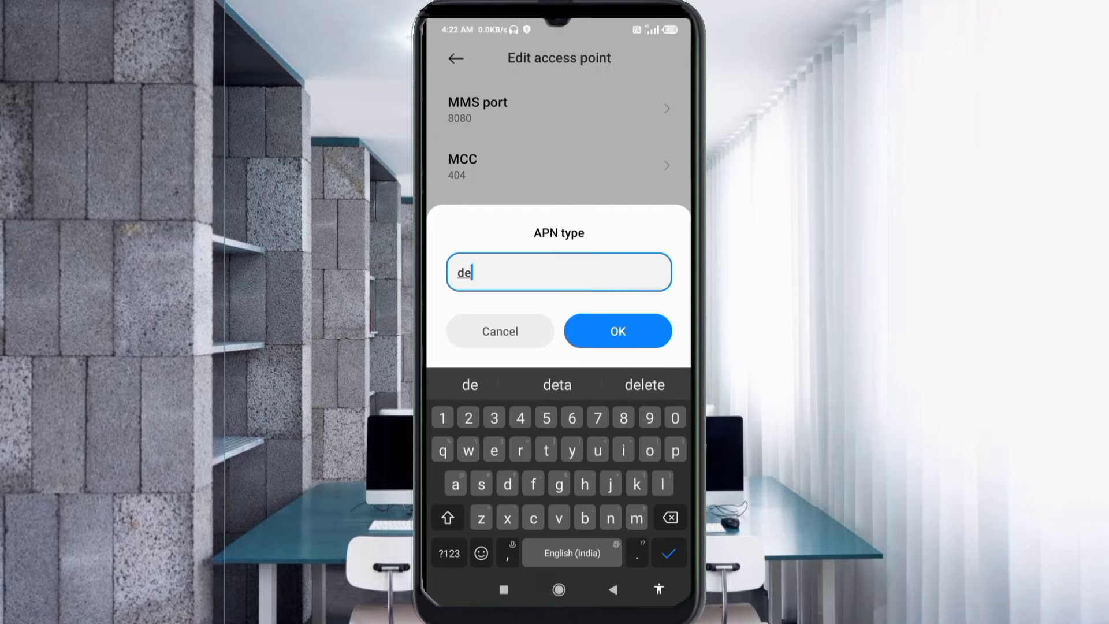
type("fault")
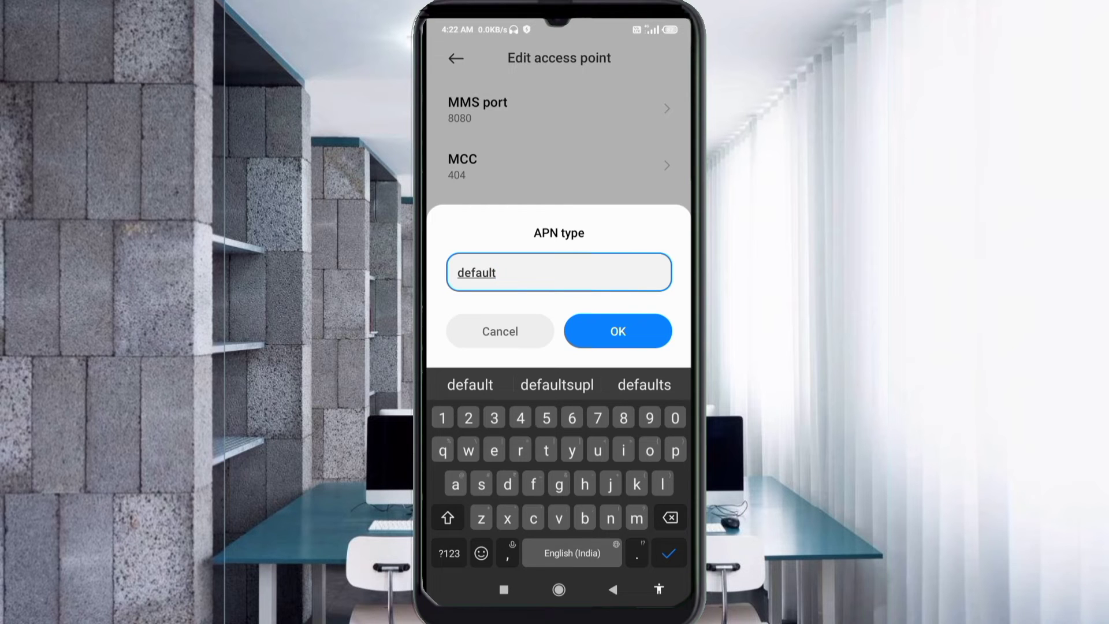
type(",")
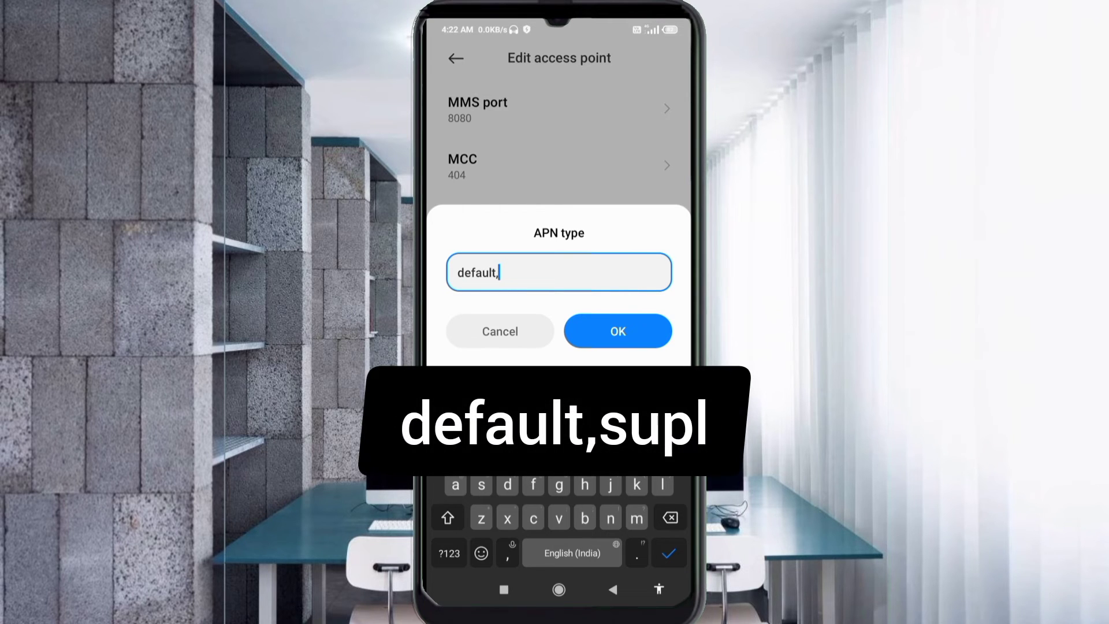
type("supl")
key("Return")
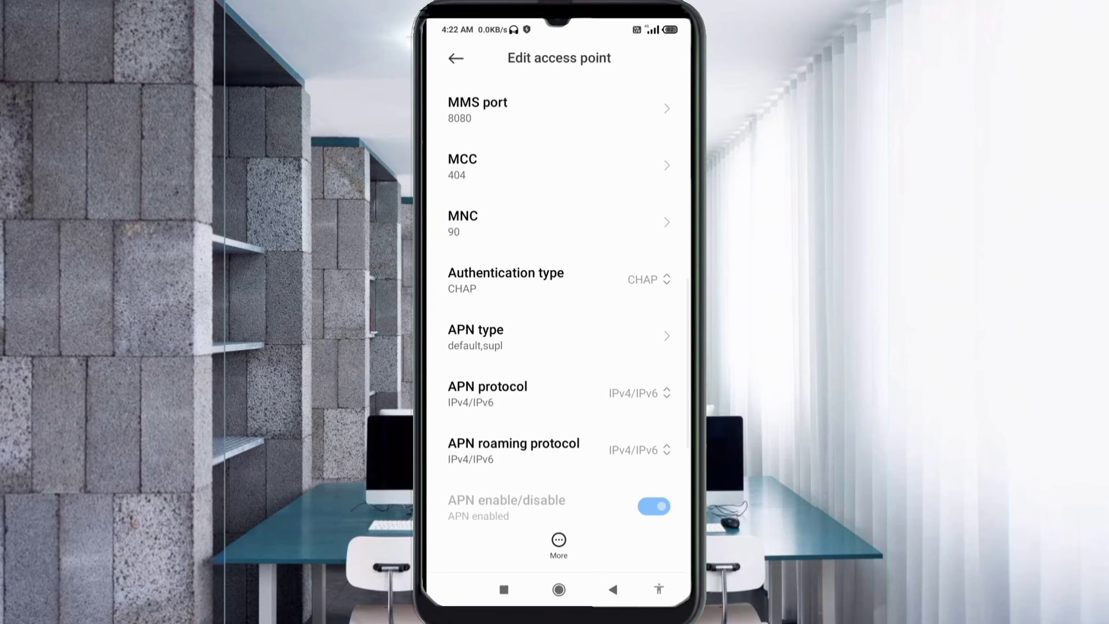
scroll(559, 300, "down", 3)
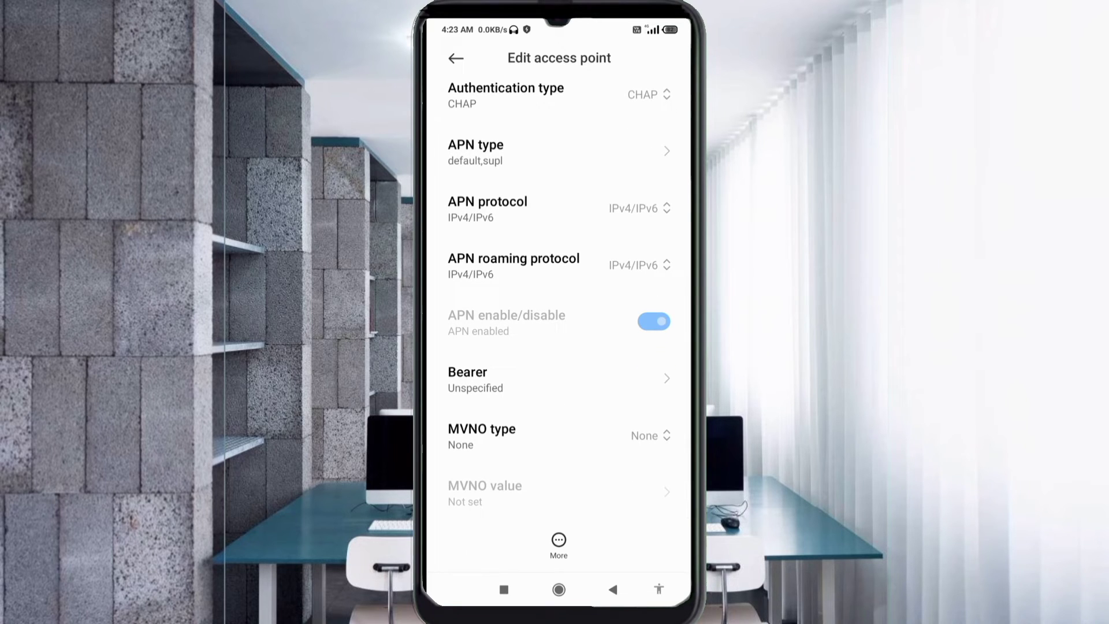
- Confirm IPv4/IPv6 for APN and roaming protocols and Unspecified as the bearer
left_click(633, 208)
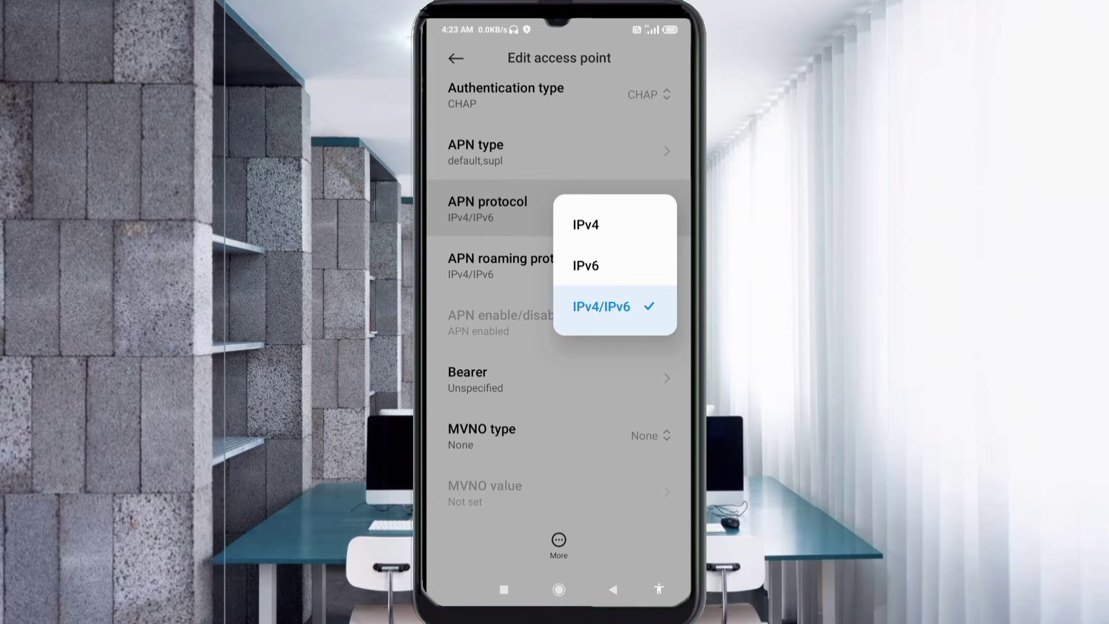
left_click(601, 306)
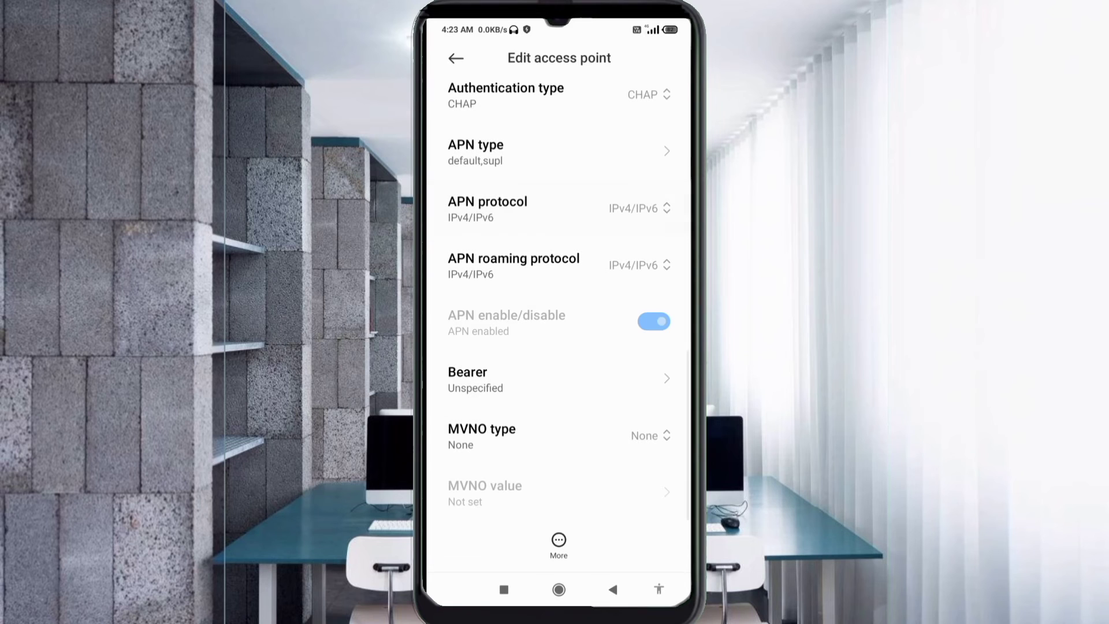
left_click(633, 264)
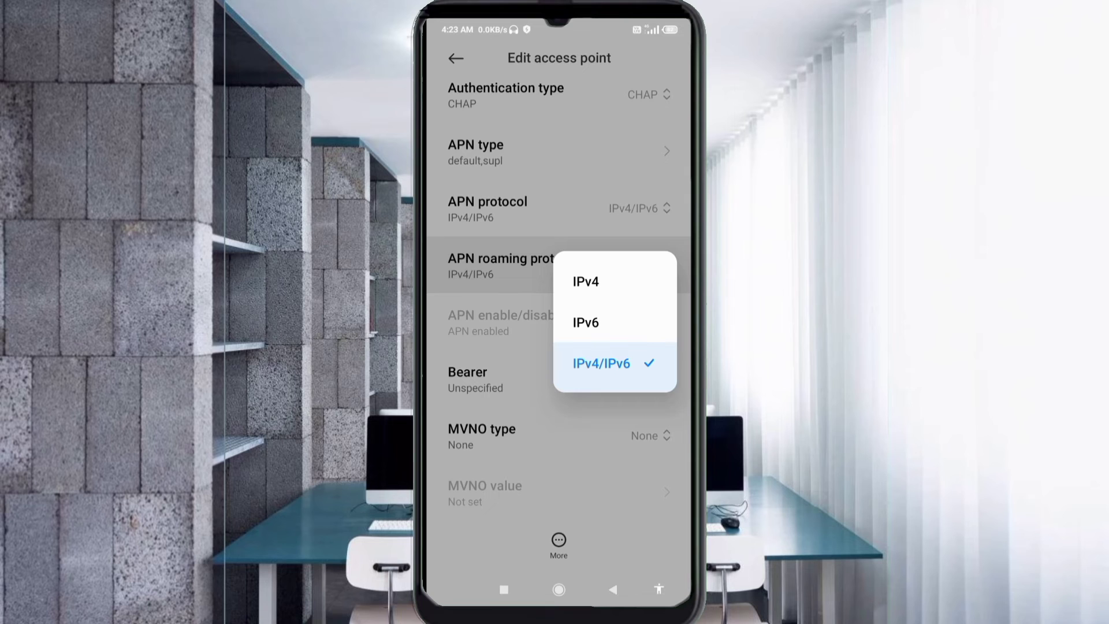
left_click(601, 363)
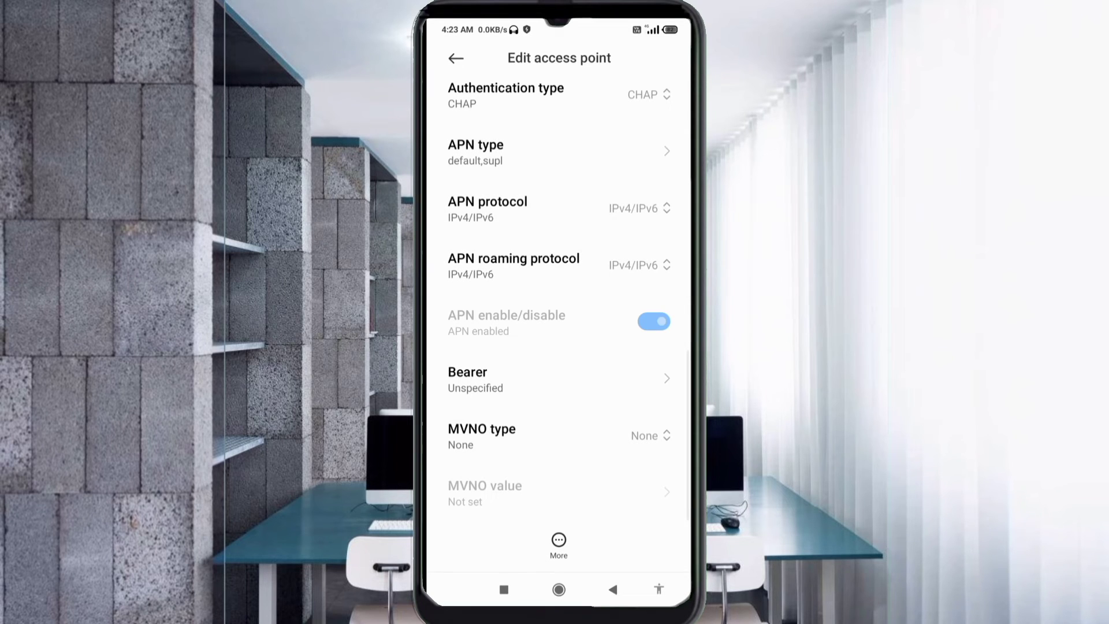
left_click(475, 379)
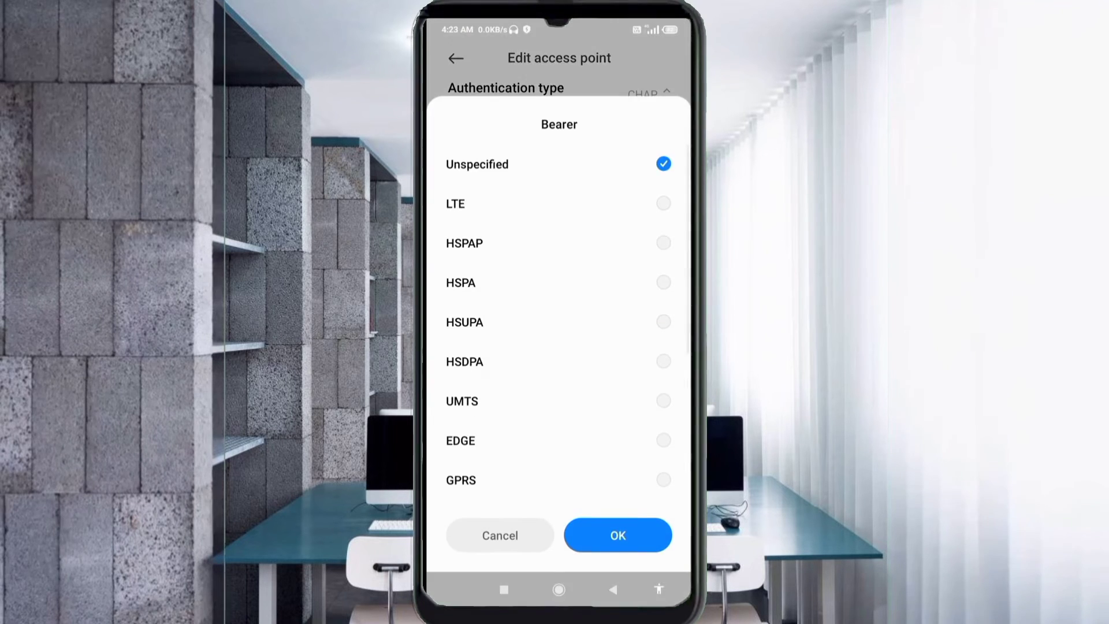
left_click(663, 163)
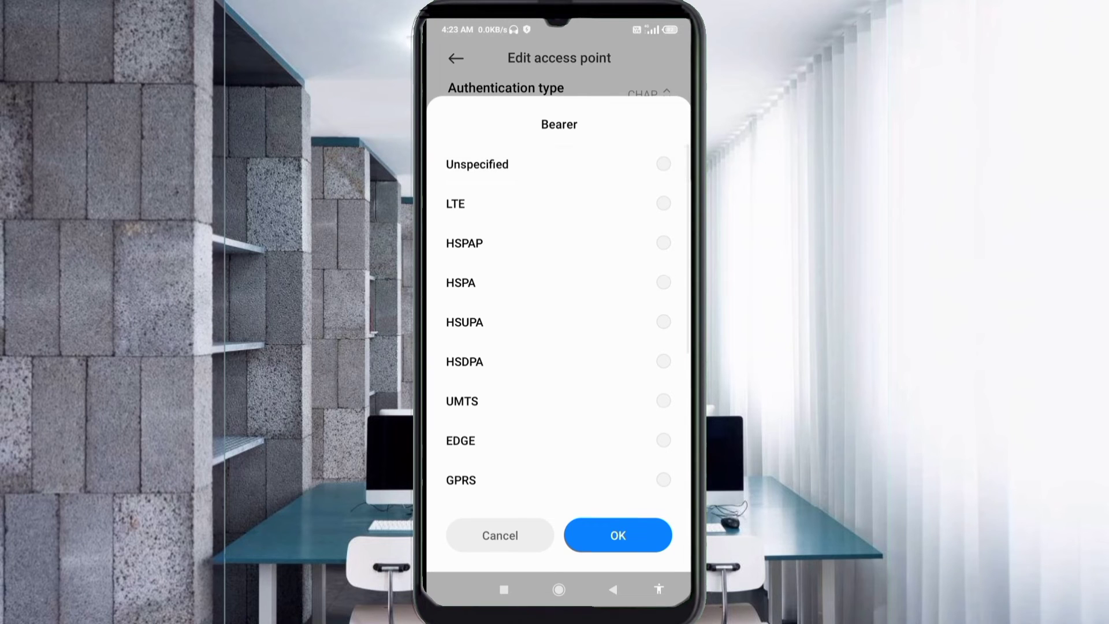
left_click(663, 164)
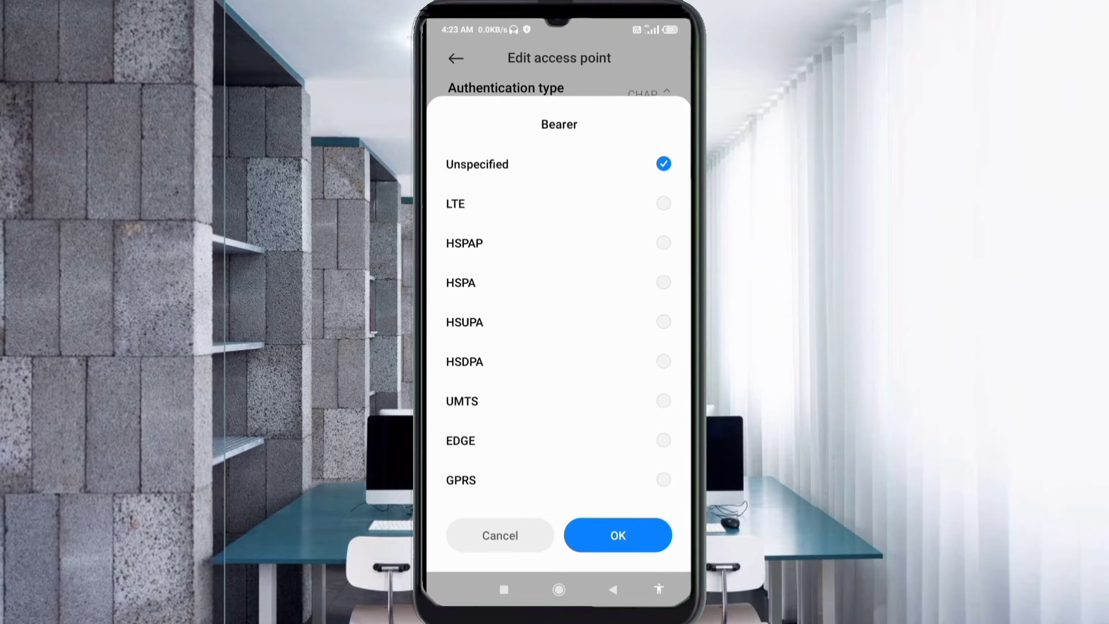
left_click(617, 535)
scroll(559, 289, "up", 6)
scroll(559, 289, "up", 5)
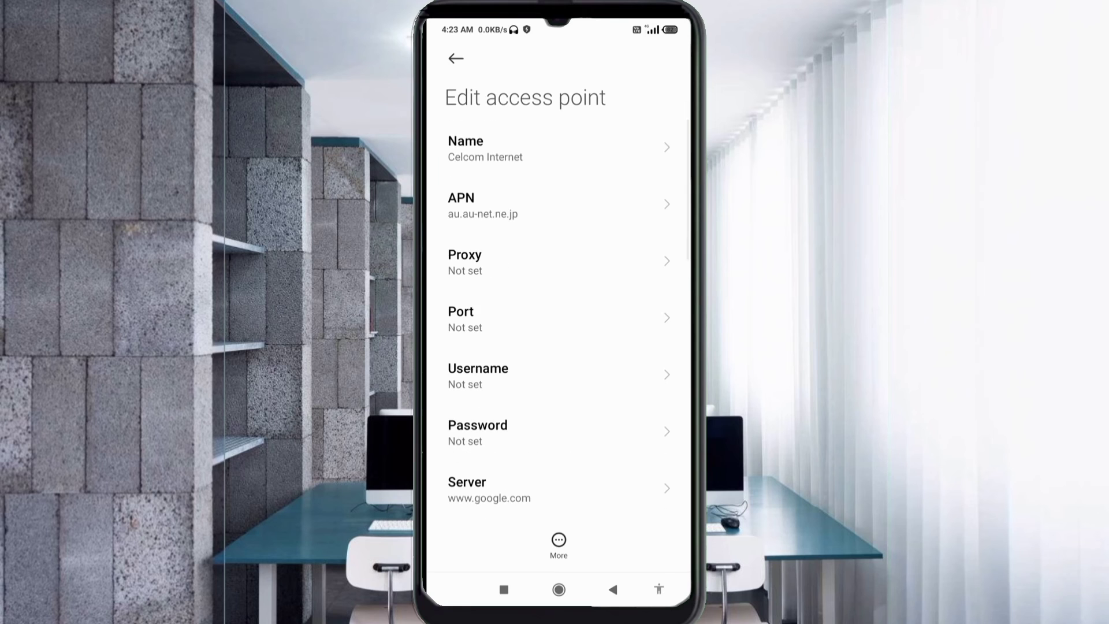
- Save the Celcom Internet APN, select it in the APN list, then go Home
left_click(559, 543)
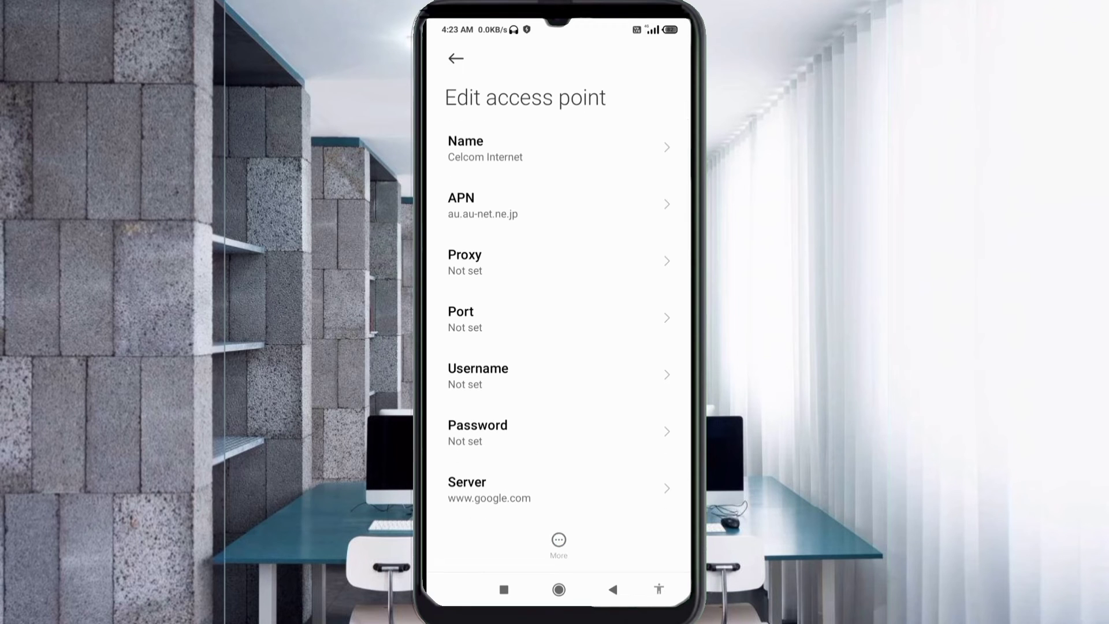
left_click(546, 456)
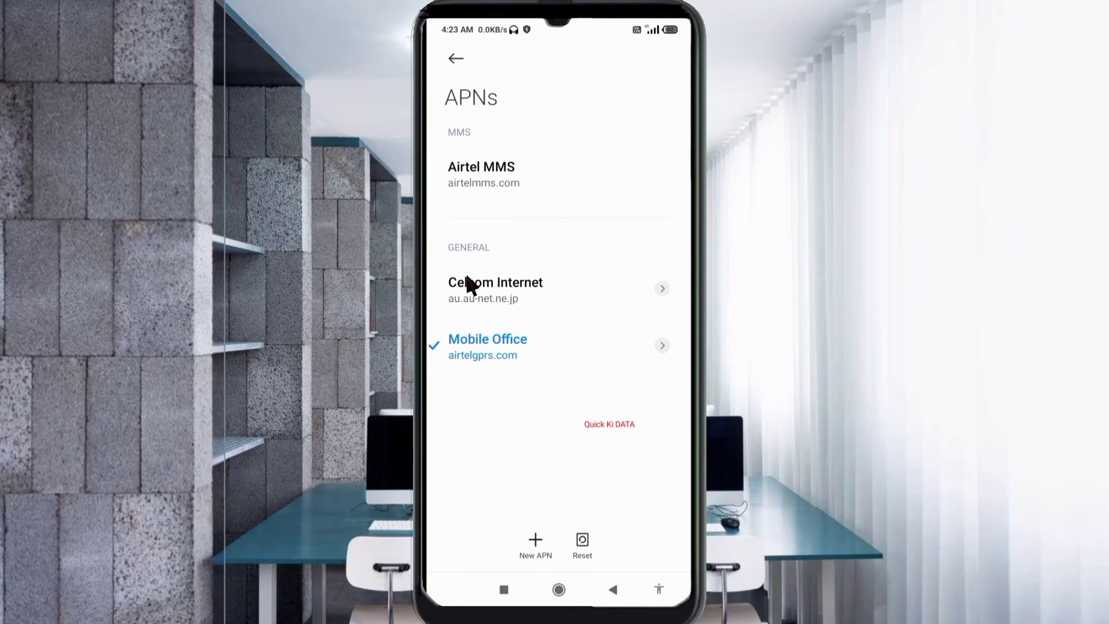
left_click(489, 309)
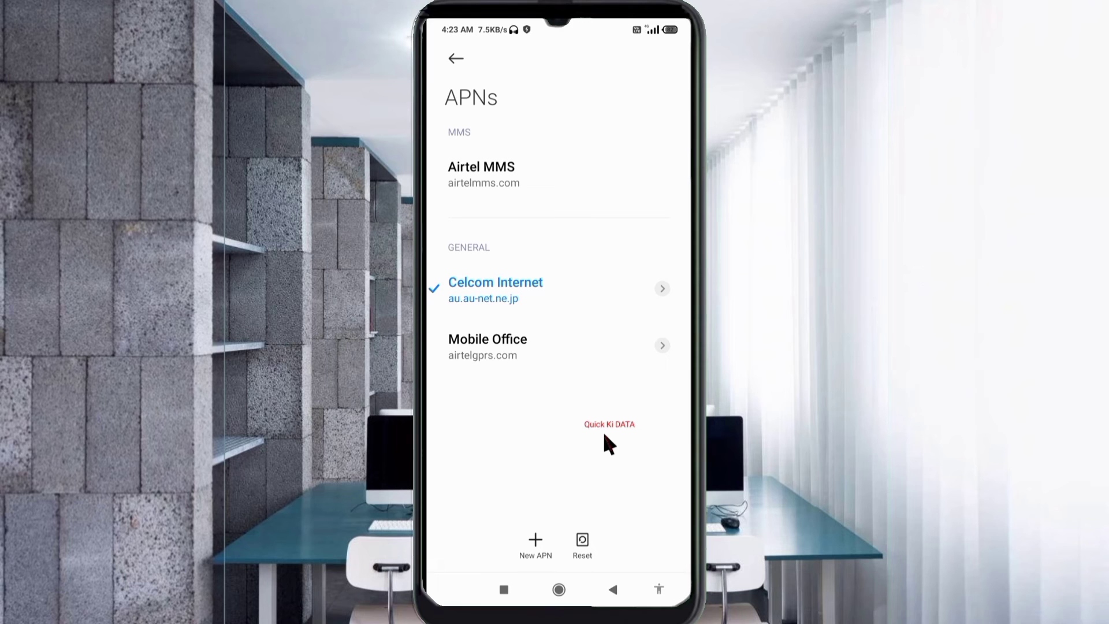
key("Home")
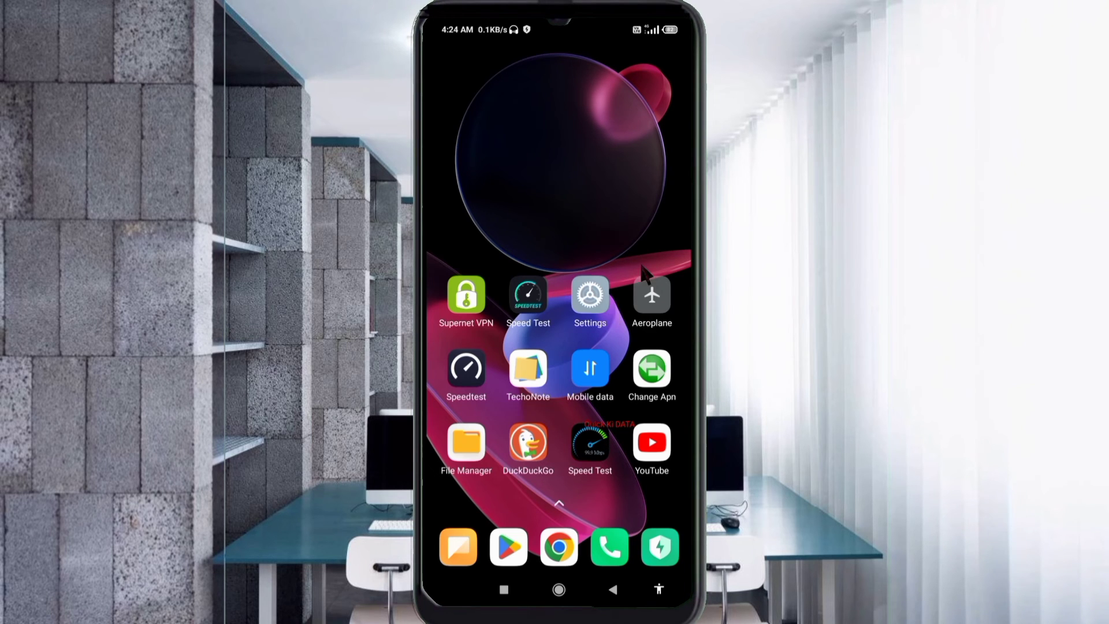
- Toggle aeroplane mode on and off to reconnect mobile data, then launch Speedtest by Ookla
left_click(653, 316)
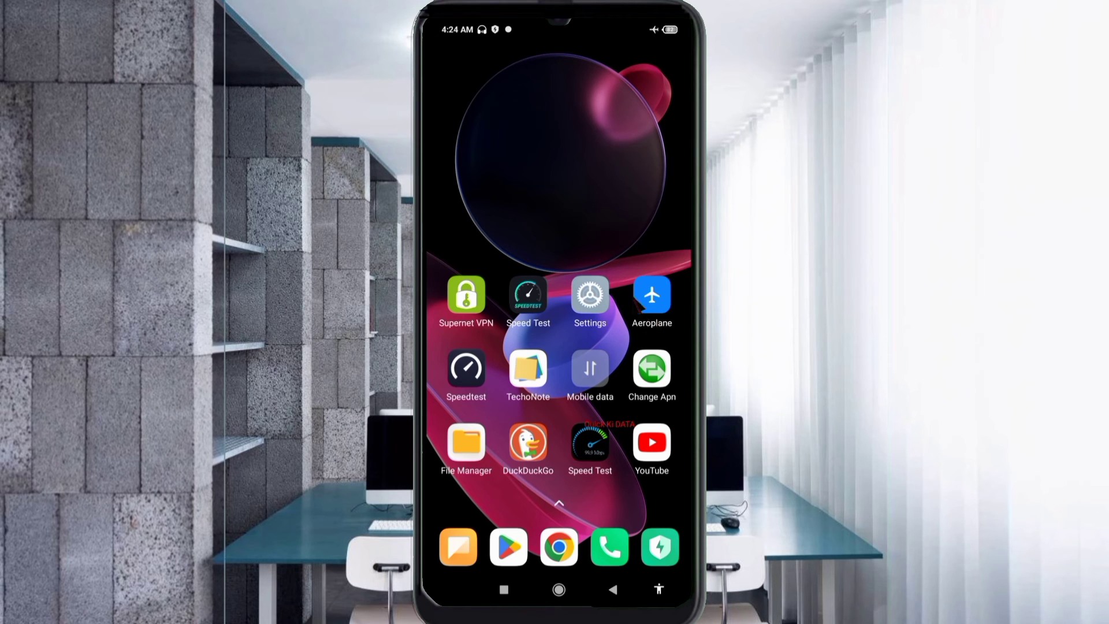
left_click(661, 327)
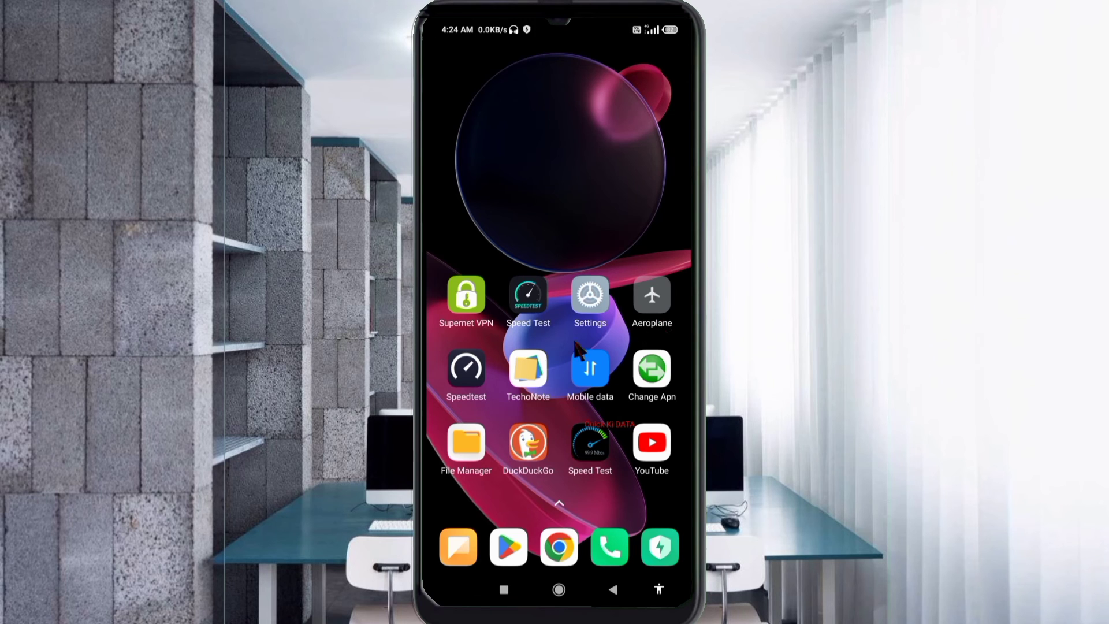
left_click(469, 405)
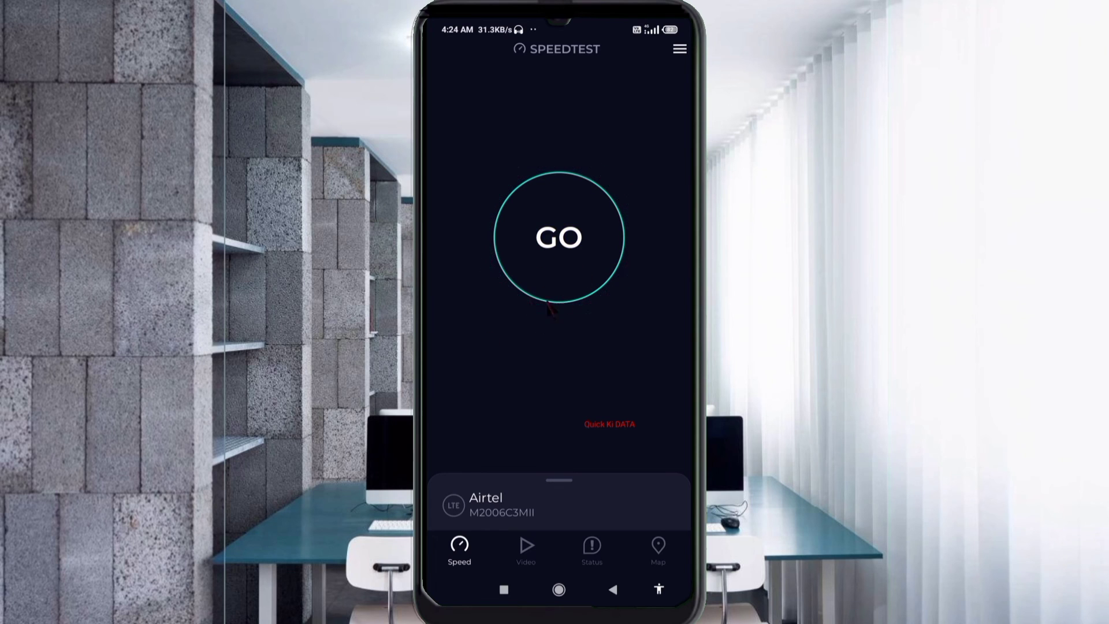
- Run a Speedtest over Airtel LTE (55.7 Mbps down, 14.4 Mbps up, 37 ms ping), then go home
left_click(552, 299)
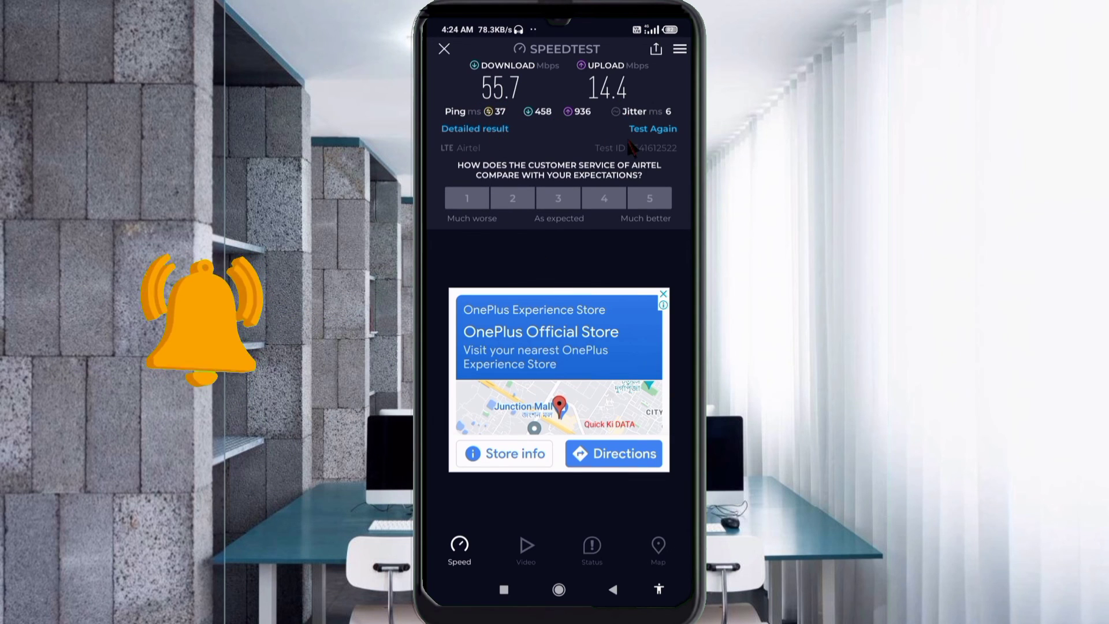
key("alt+h")
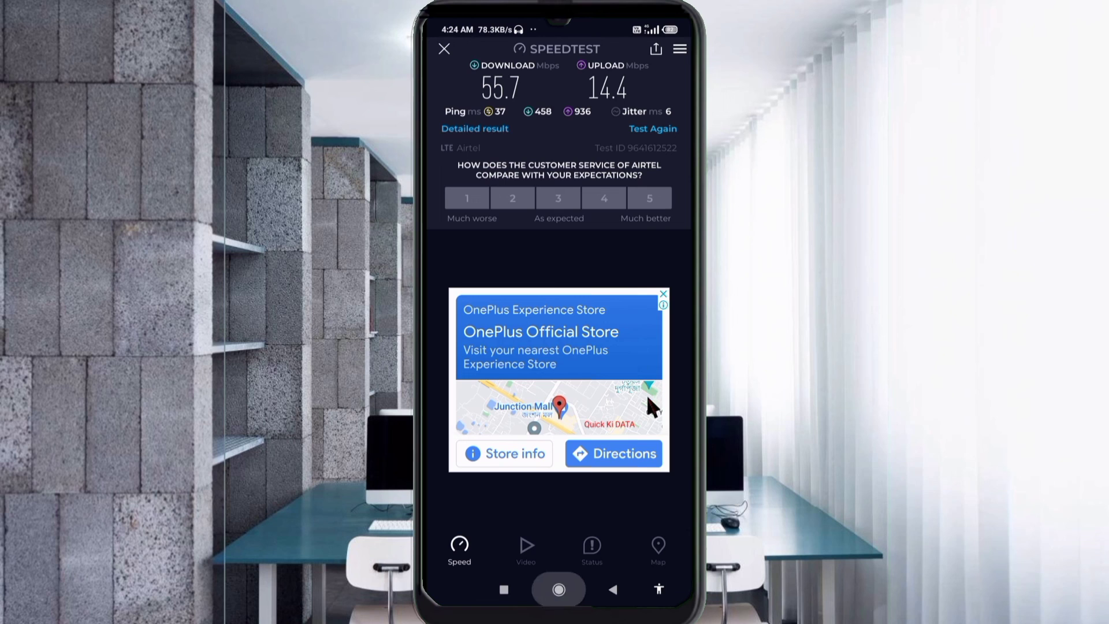